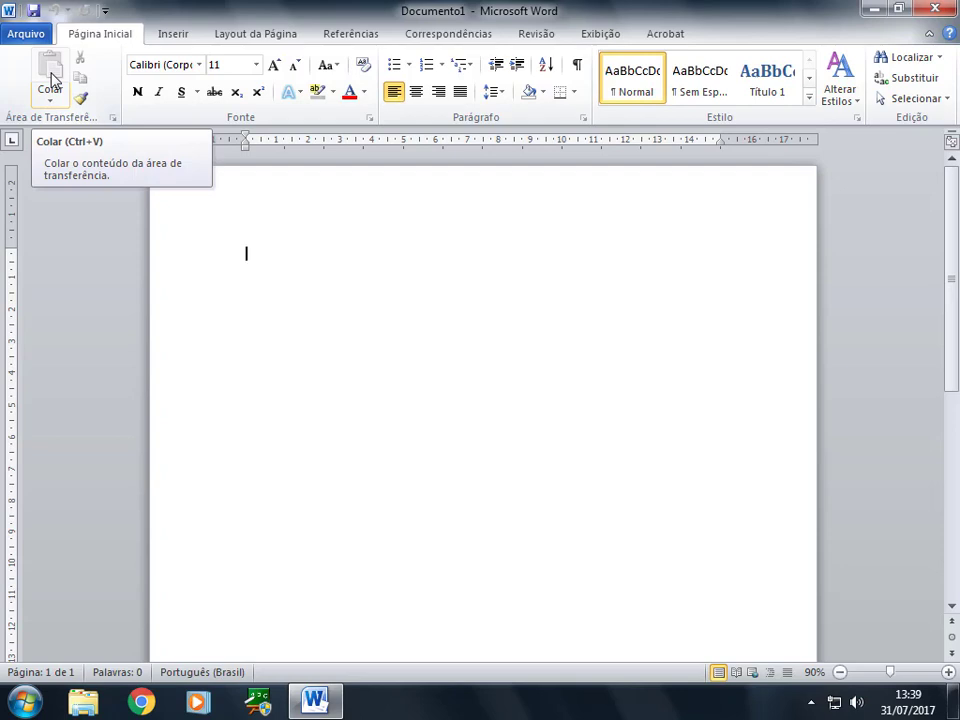
left_click(50, 99)
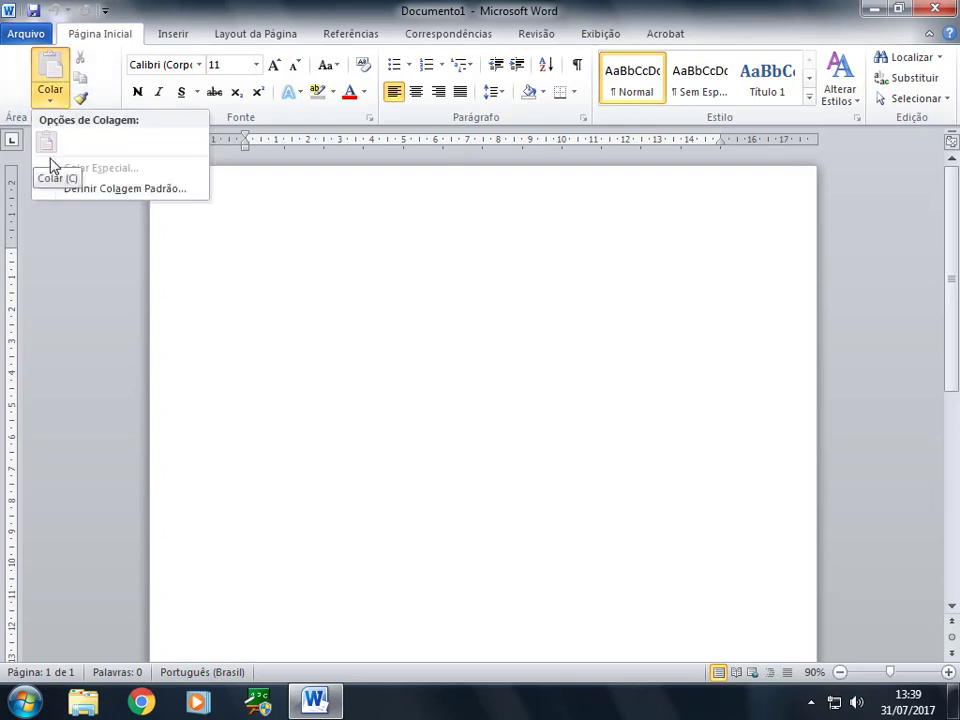
left_click(103, 43)
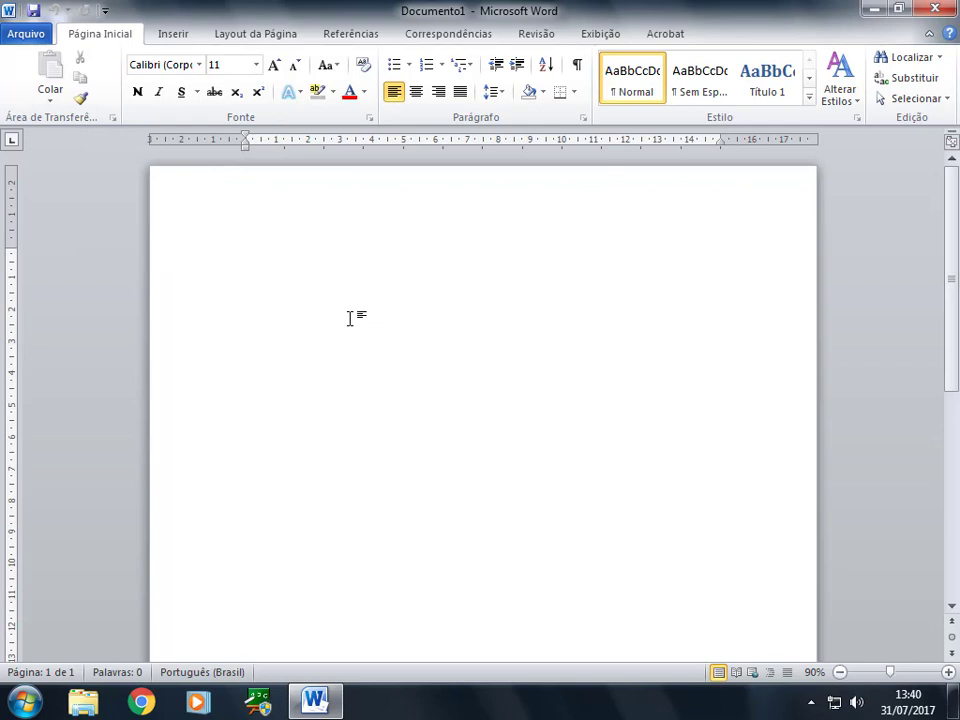
Enter "Microsoft Word" as the document's first line and start a new paragraph below it.
type("M")
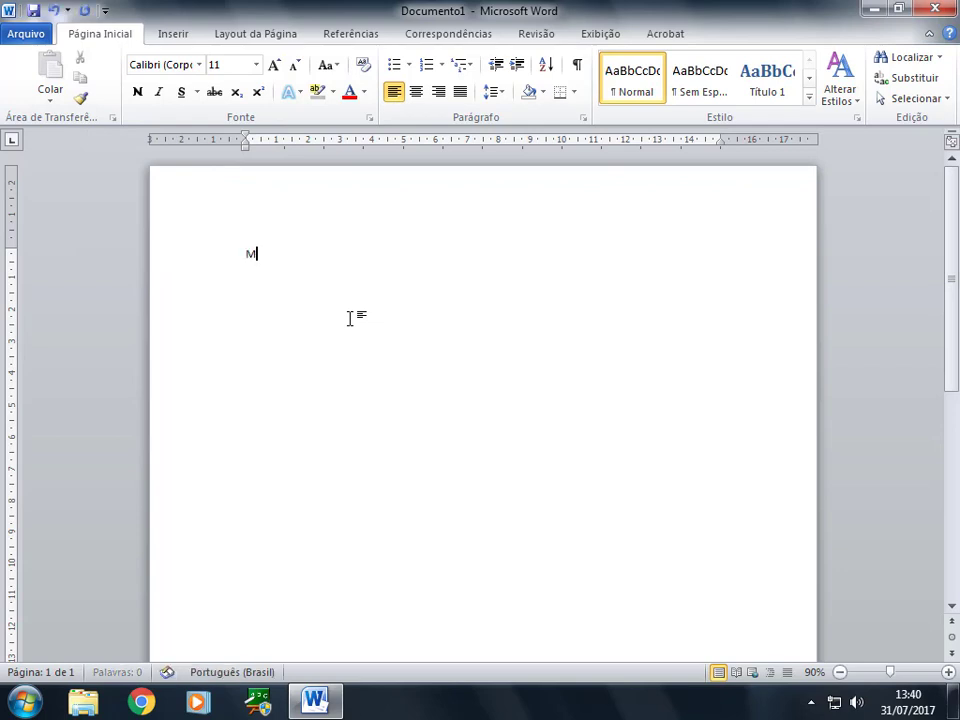
type("icrosoft Word")
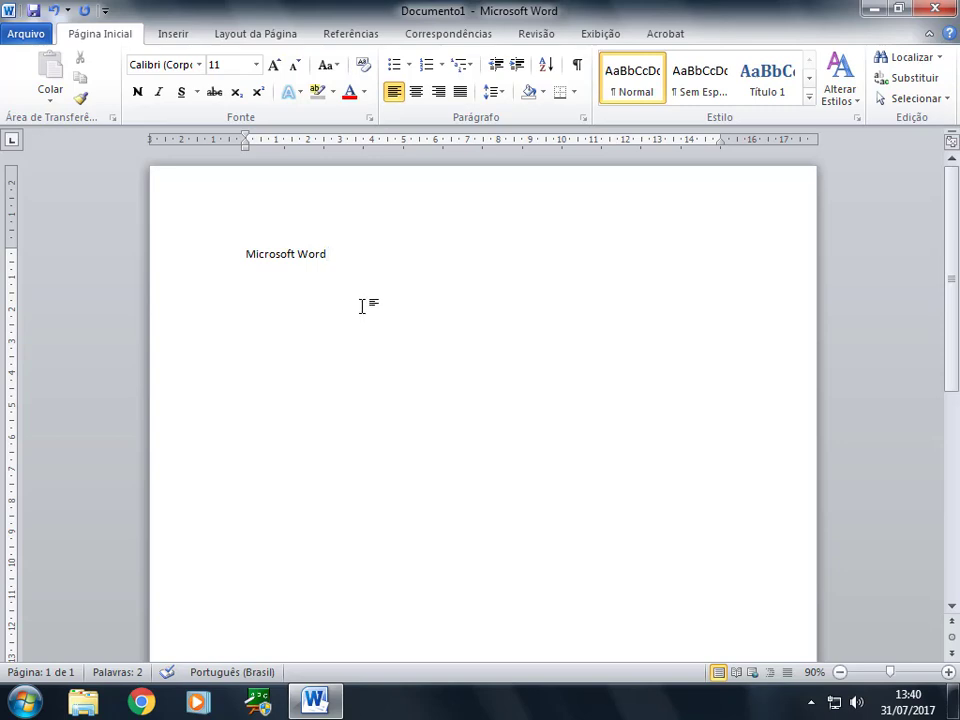
key("Return")
Copy the "Microsoft Word" line and paste it into the empty paragraph below.
left_click_drag(333, 253, 251, 247)
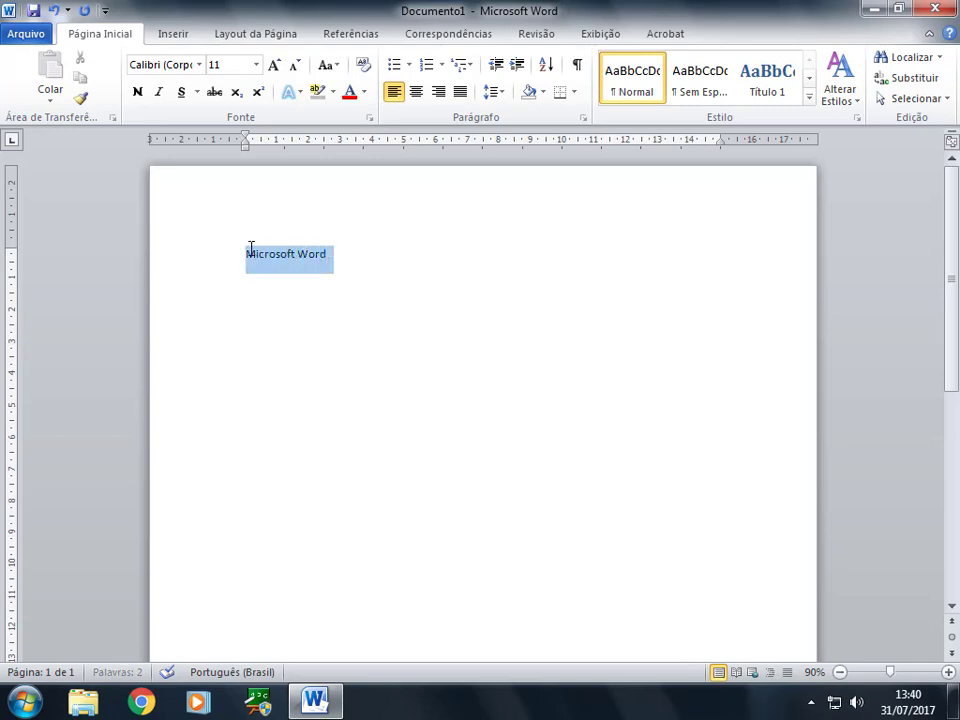
left_click(83, 80)
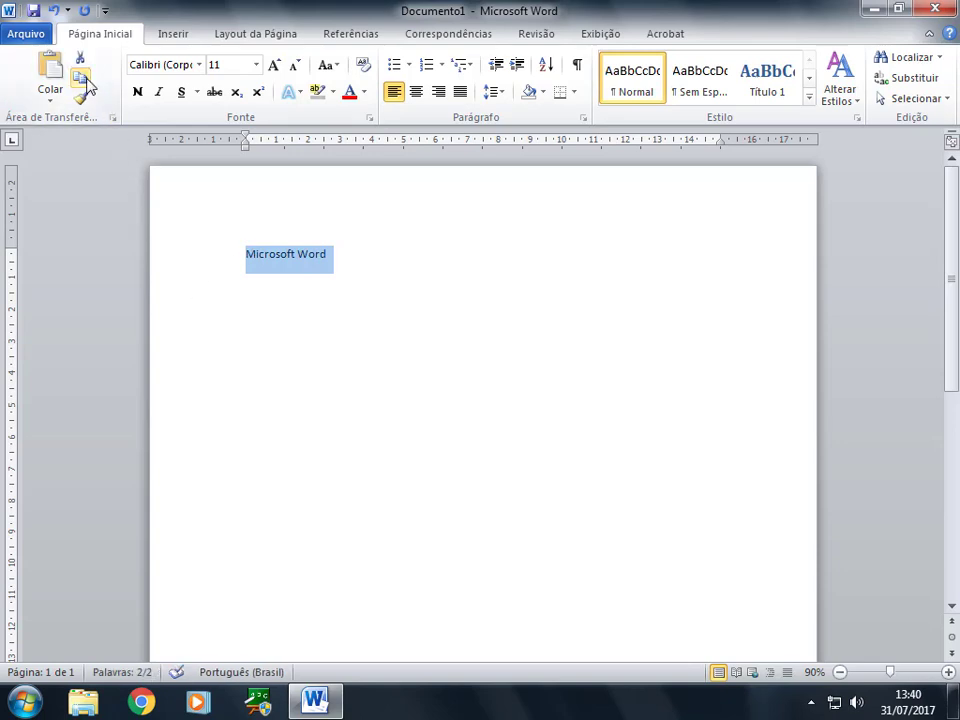
left_click(250, 293)
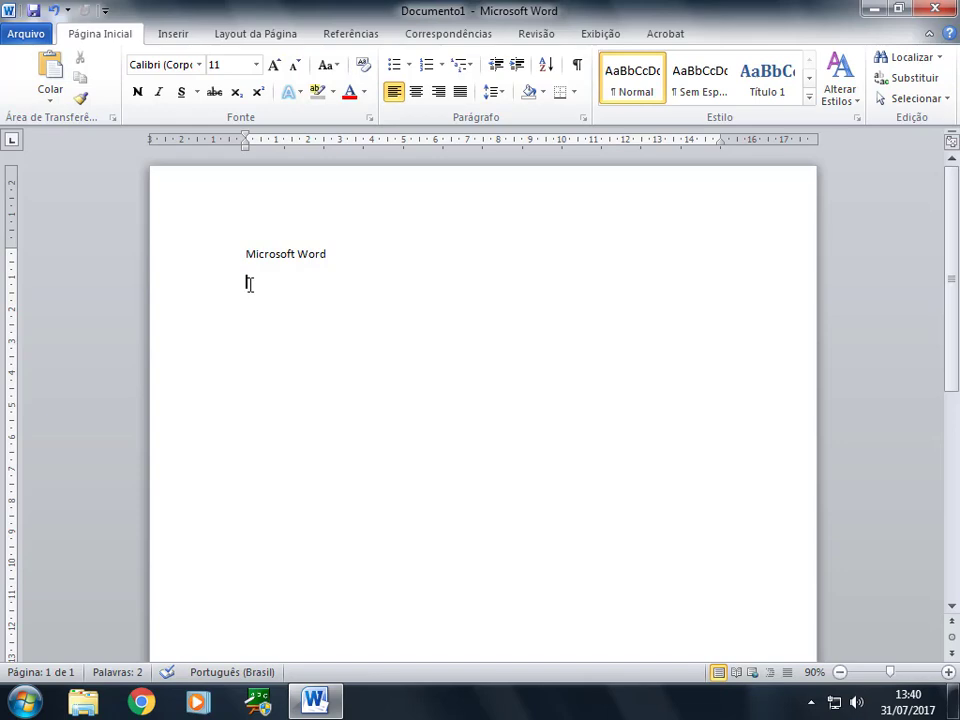
left_click(48, 75)
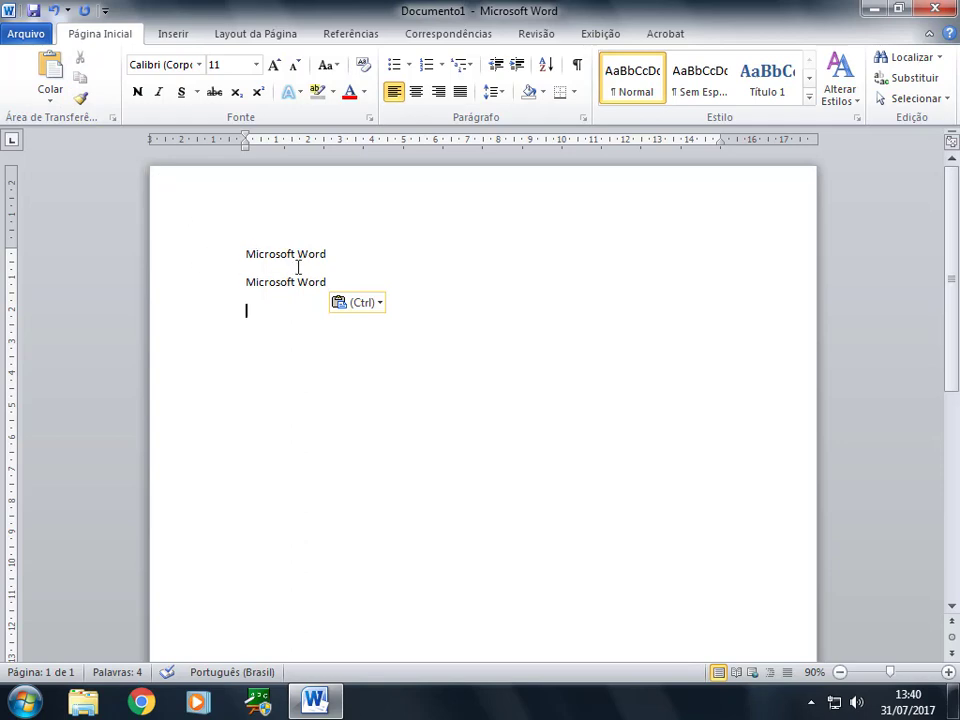
Delete the pasted second "Microsoft Word" line.
left_click_drag(326, 278, 237, 281)
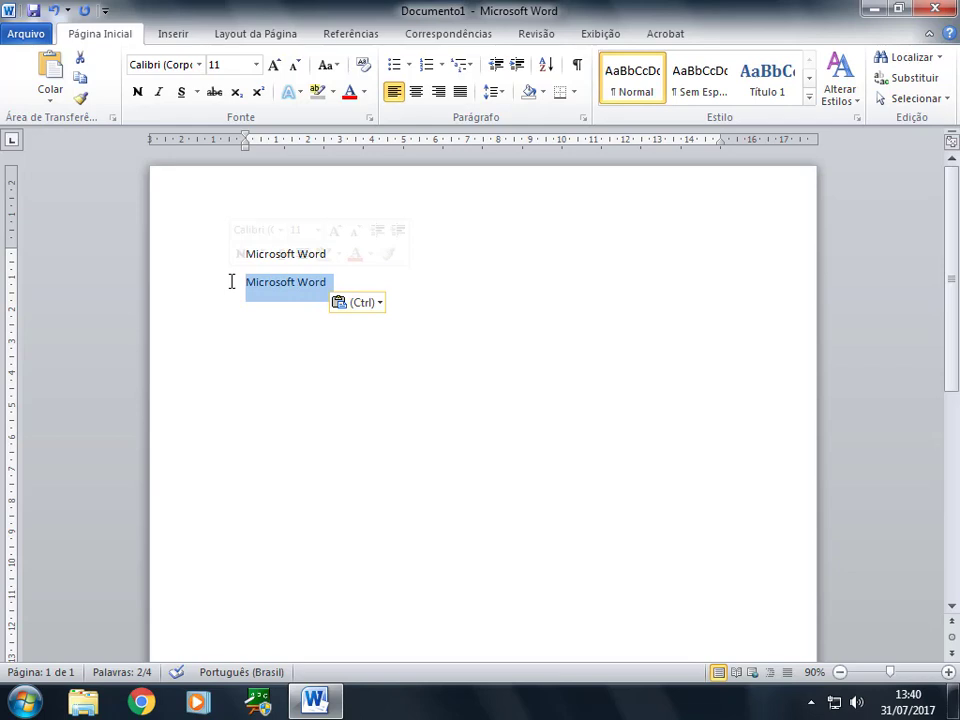
left_click(231, 281)
key("shift+End")
key("Delete")
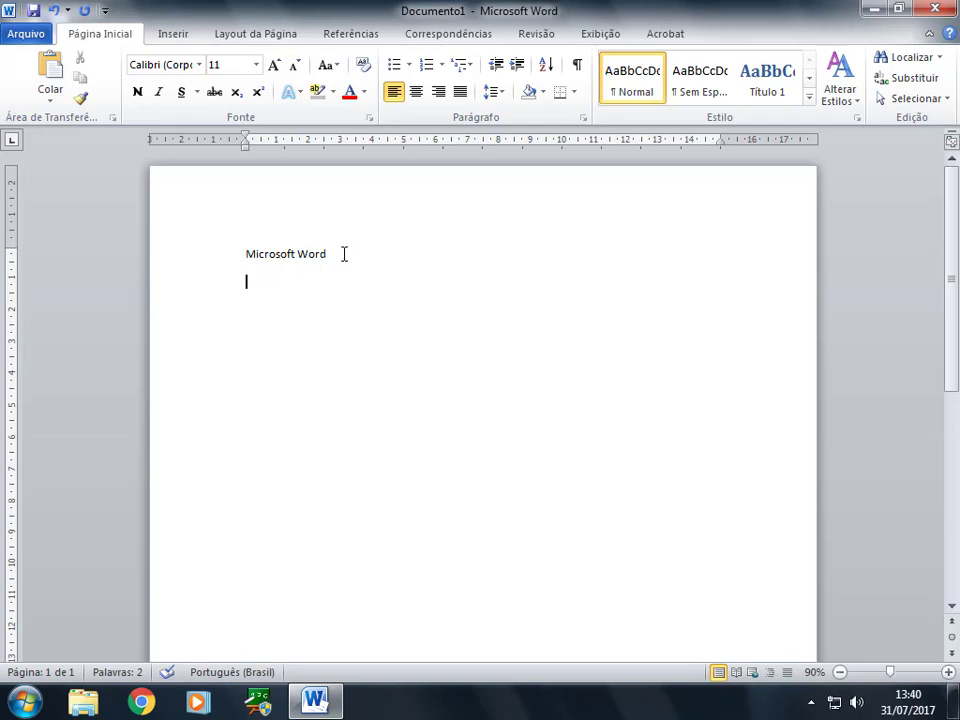
Cut the "Microsoft Word" line and paste it back into the document.
left_click_drag(344, 254, 255, 252)
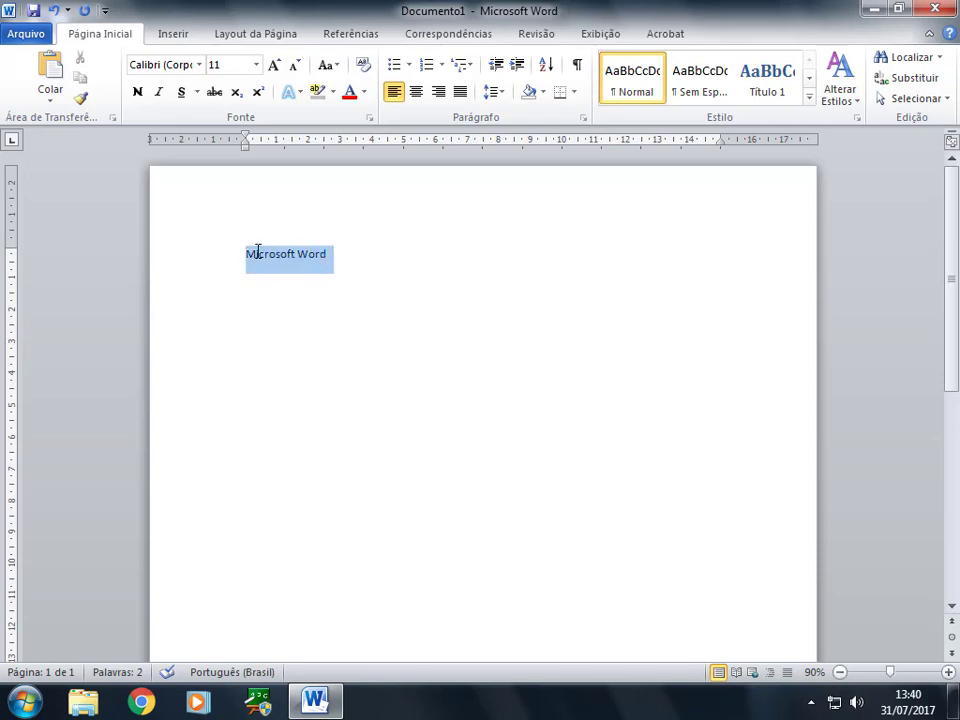
left_click(318, 254)
left_click_drag(328, 253, 283, 255)
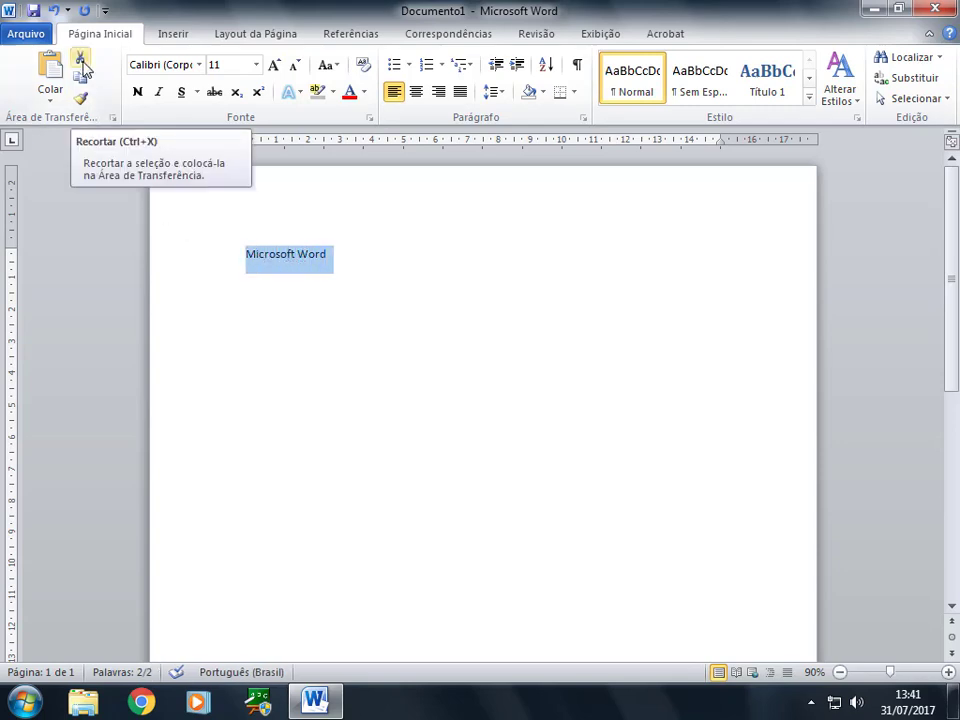
left_click(82, 70)
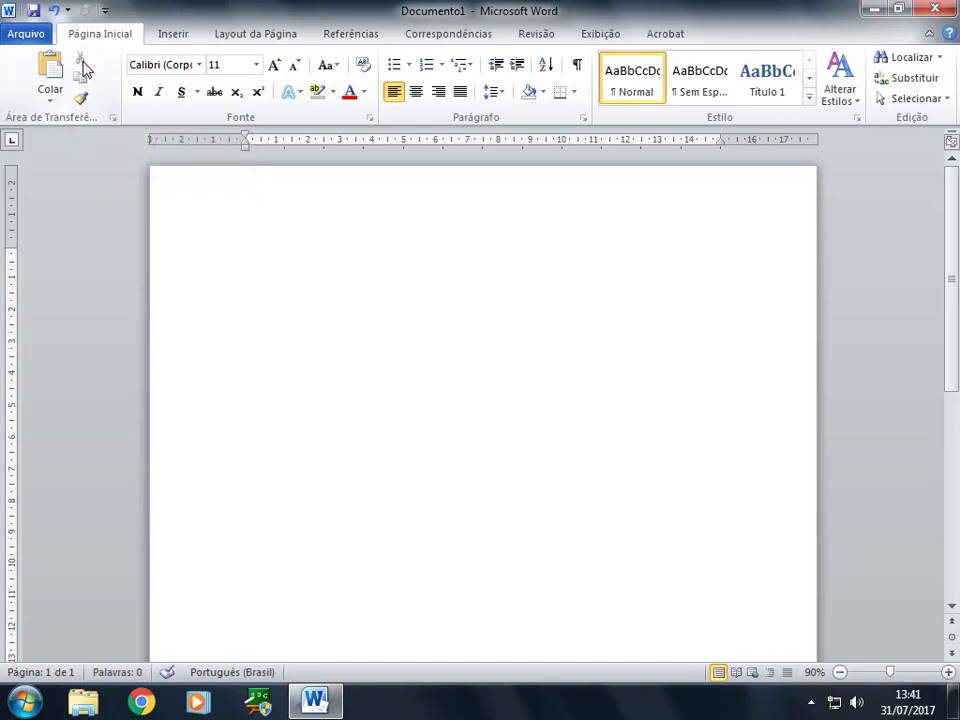
left_click(50, 68)
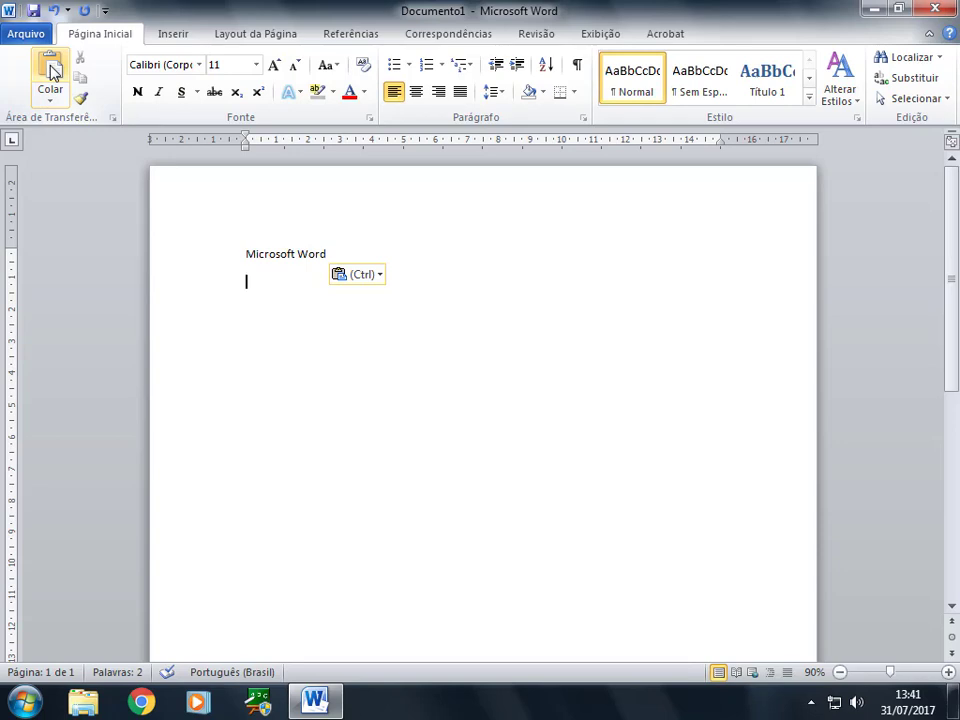
Duplicate the restored "Microsoft Word" line by copying it and pasting it into the paragraph beneath.
left_click_drag(339, 251, 268, 250)
left_click(80, 77)
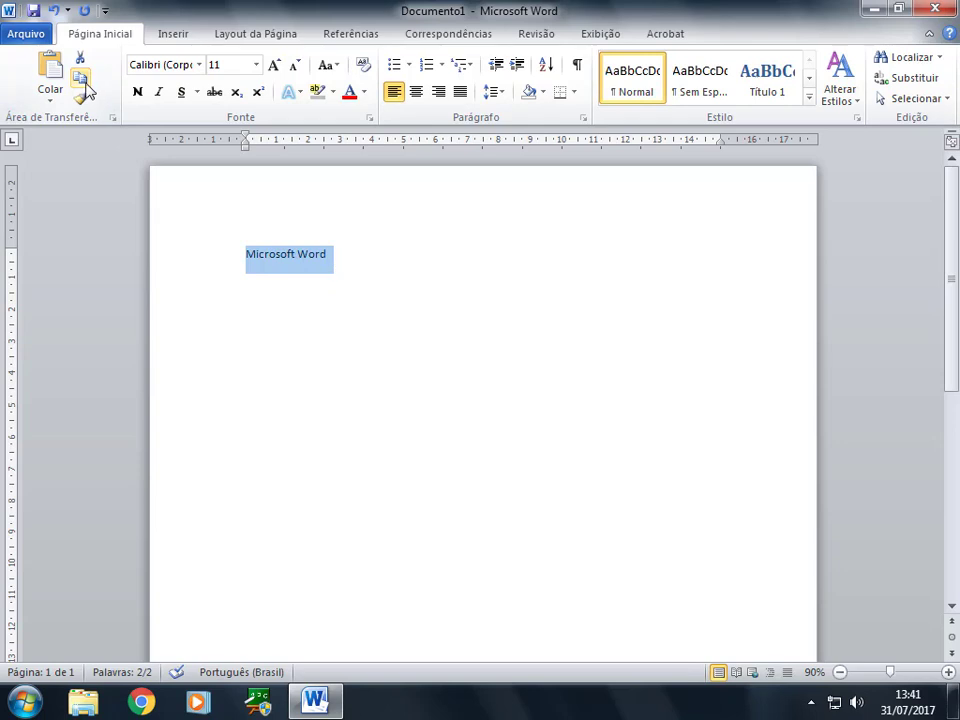
left_click(272, 293)
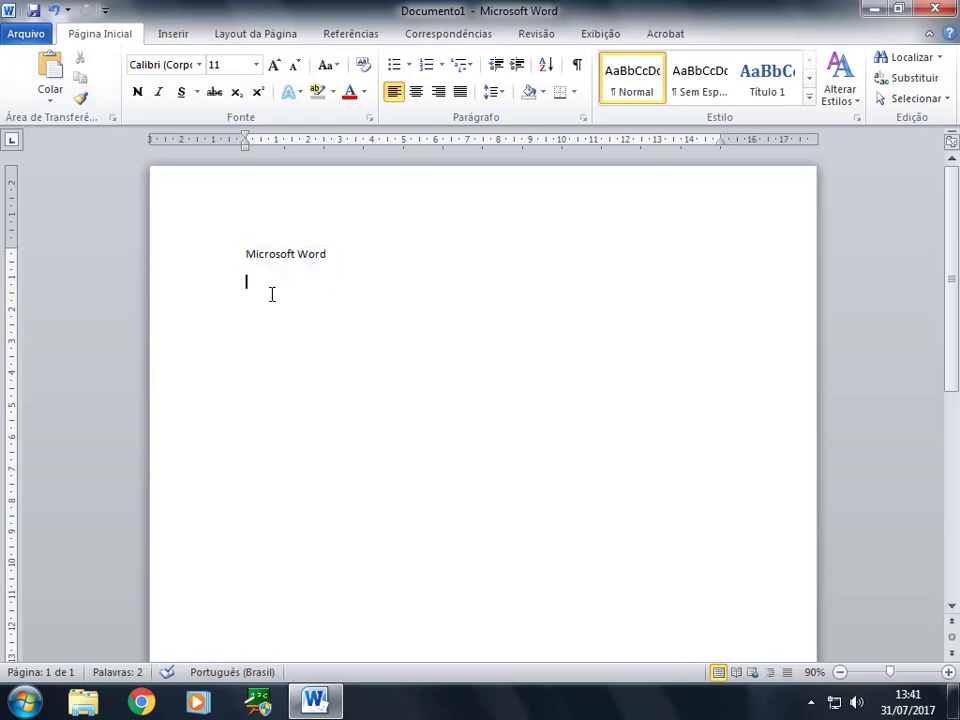
left_click(56, 72)
Format the first "Microsoft Word" line with font size 20, bold, italic and red text.
left_click(324, 254)
left_click_drag(318, 254, 252, 251)
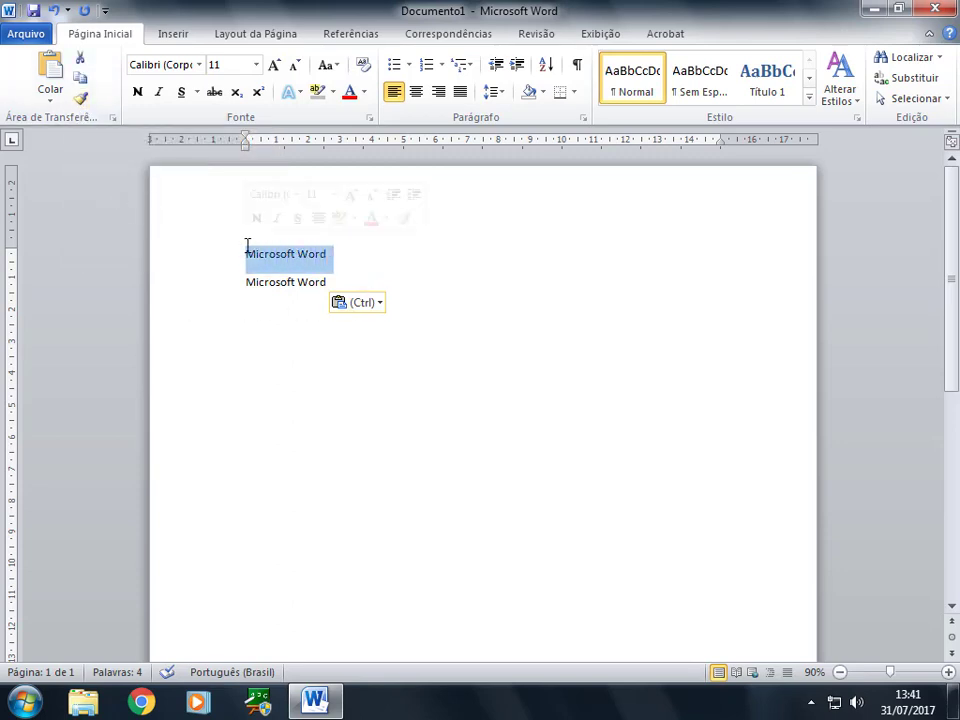
left_click(256, 64)
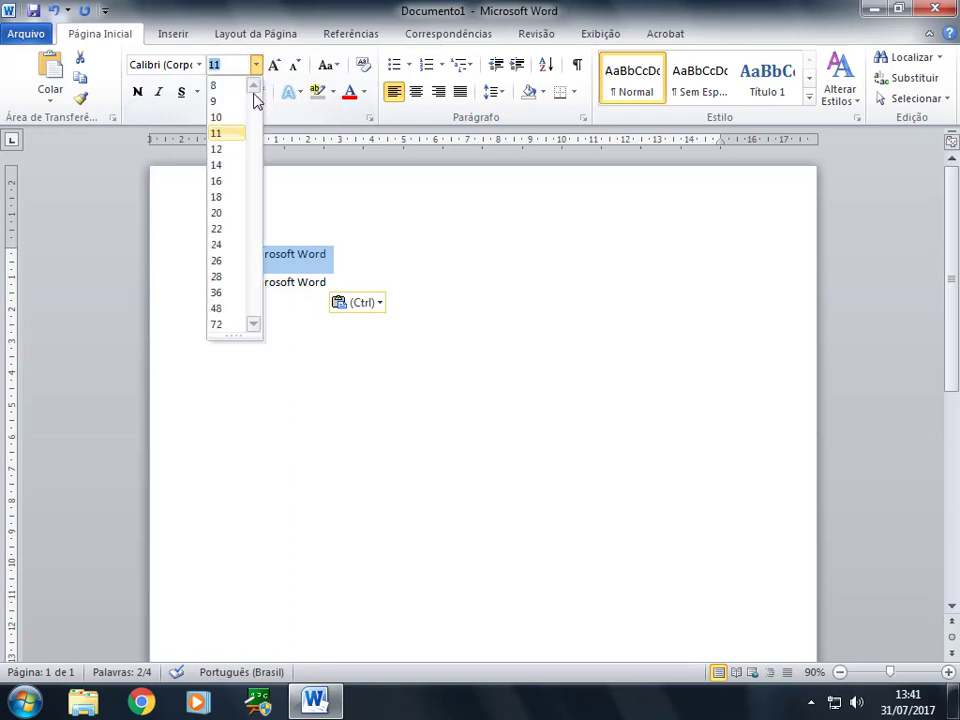
left_click(224, 213)
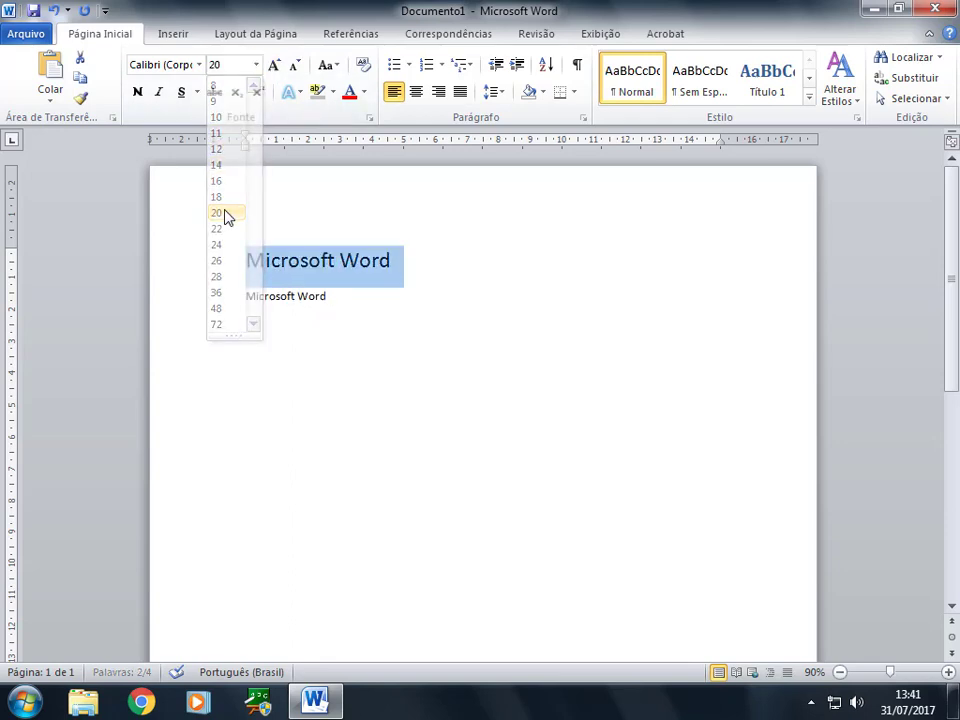
left_click(137, 92)
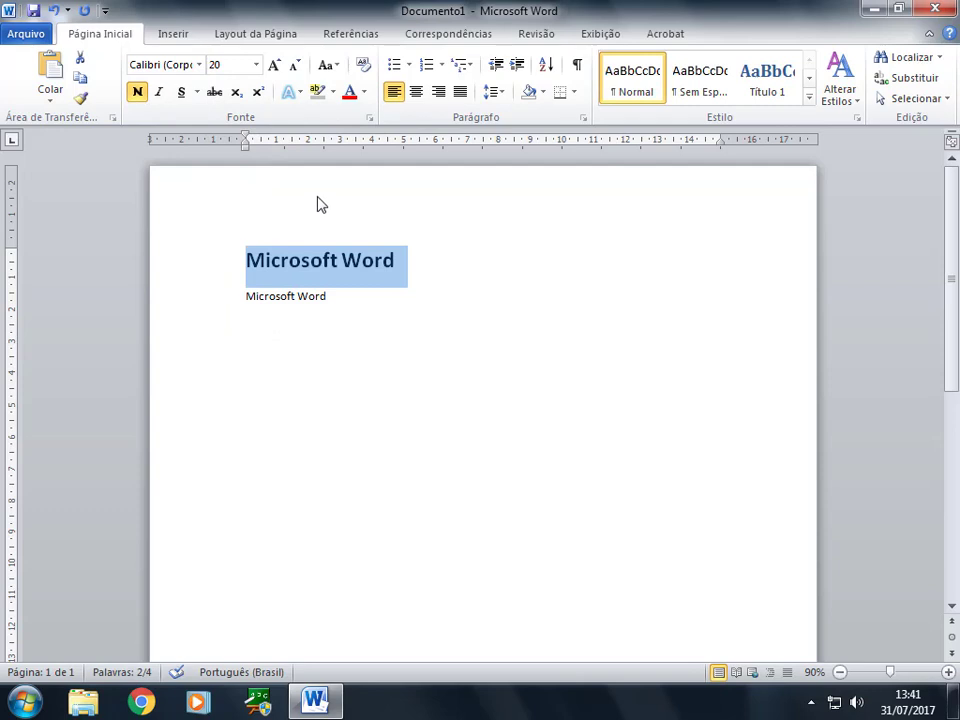
left_click(350, 93)
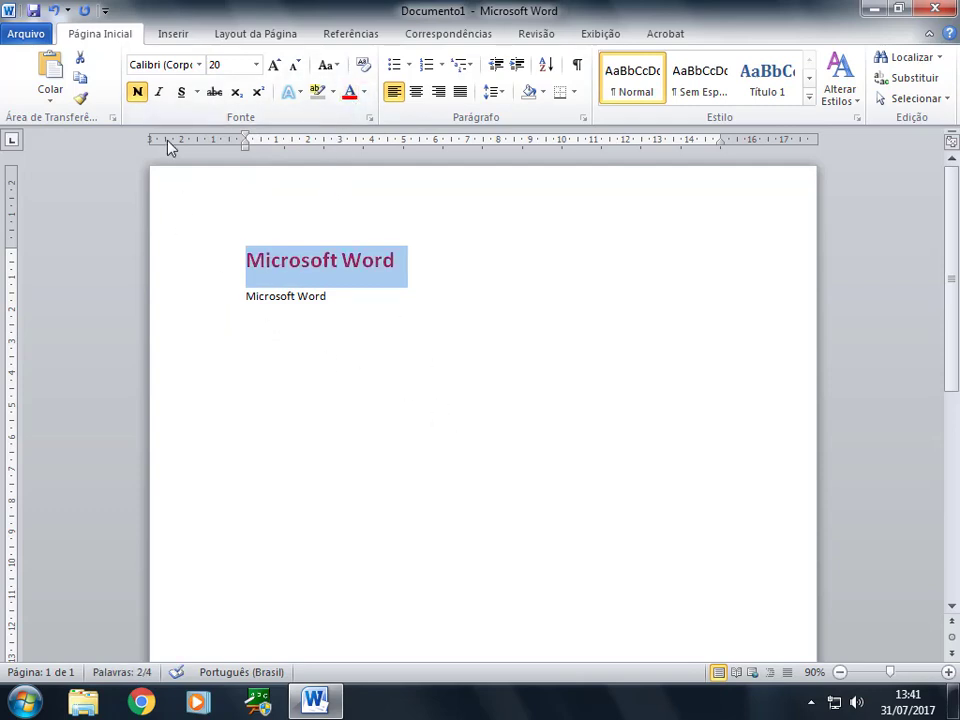
left_click(158, 92)
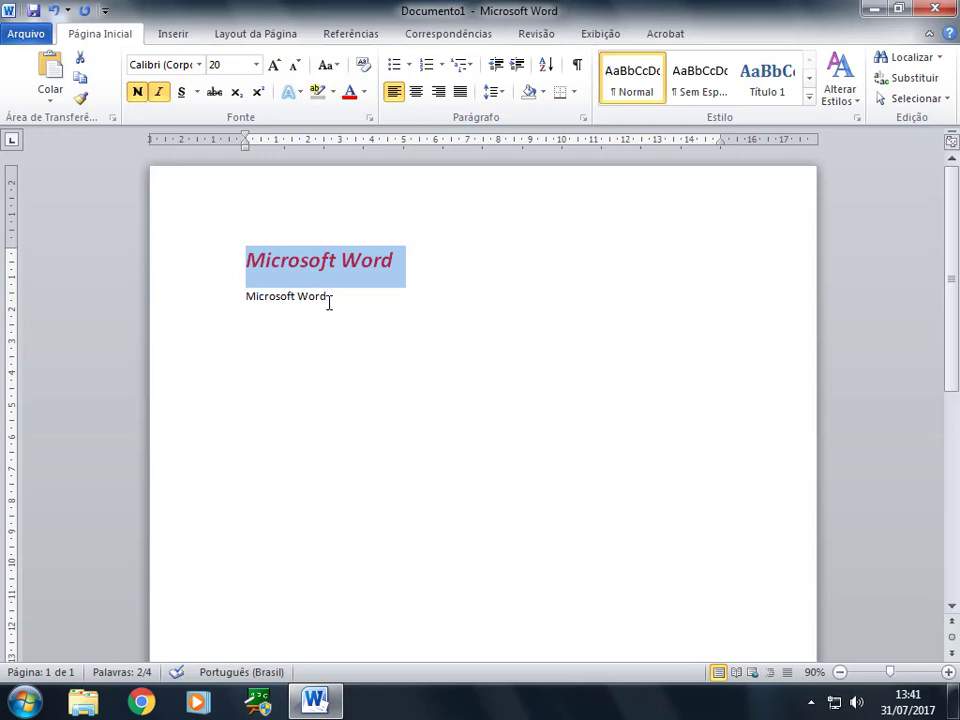
Apply the first line's formatting to the second line with Format Painter, and delete both lines.
left_click(80, 97)
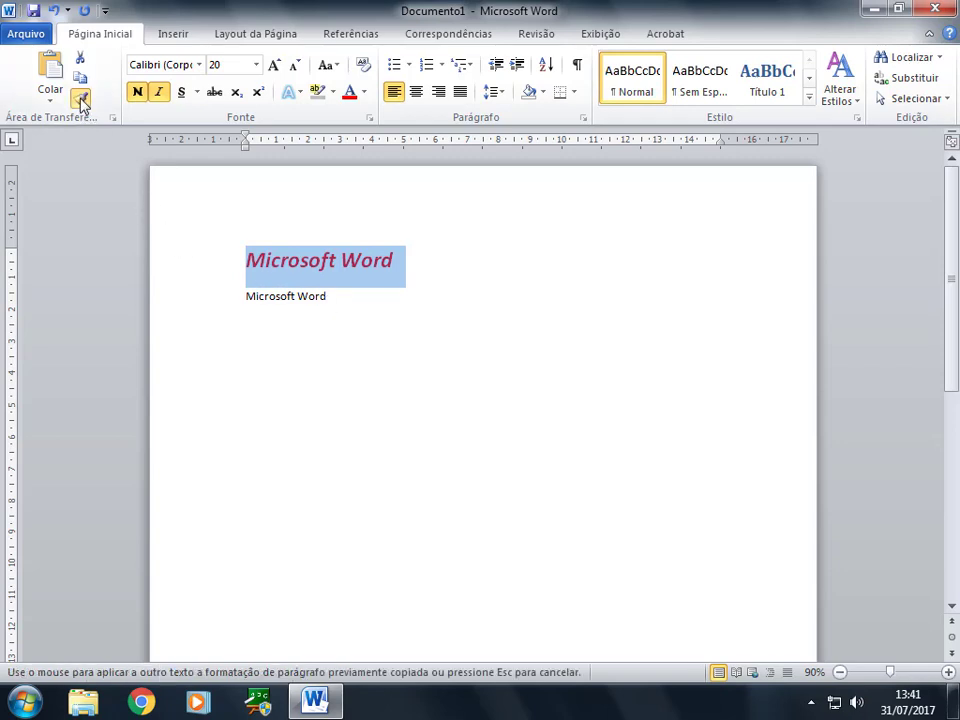
left_click_drag(243, 297, 334, 295)
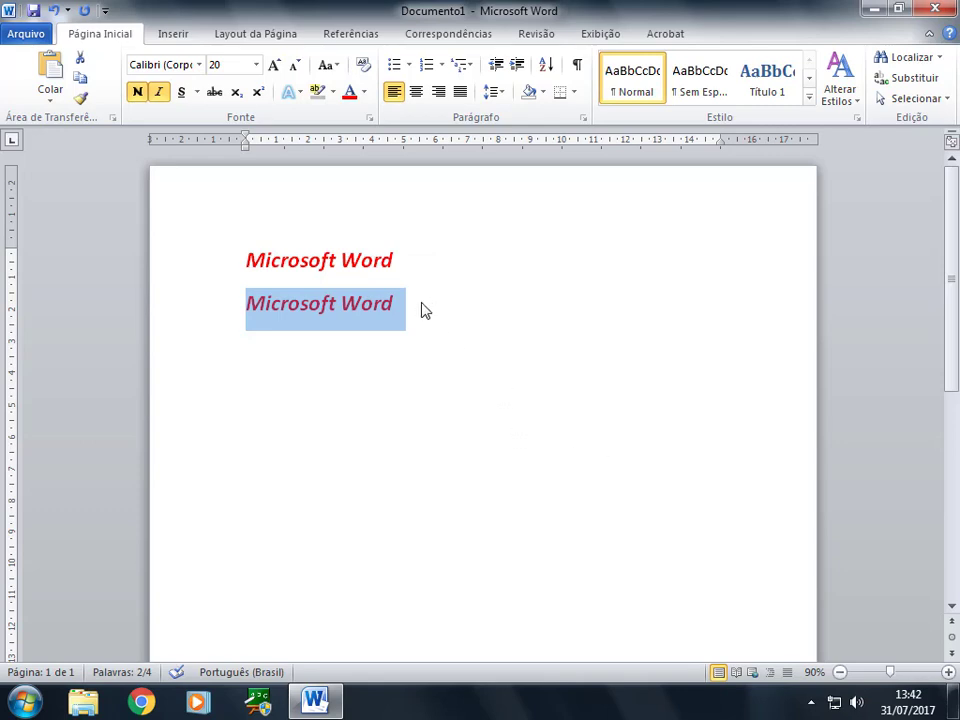
left_click_drag(398, 306, 433, 328)
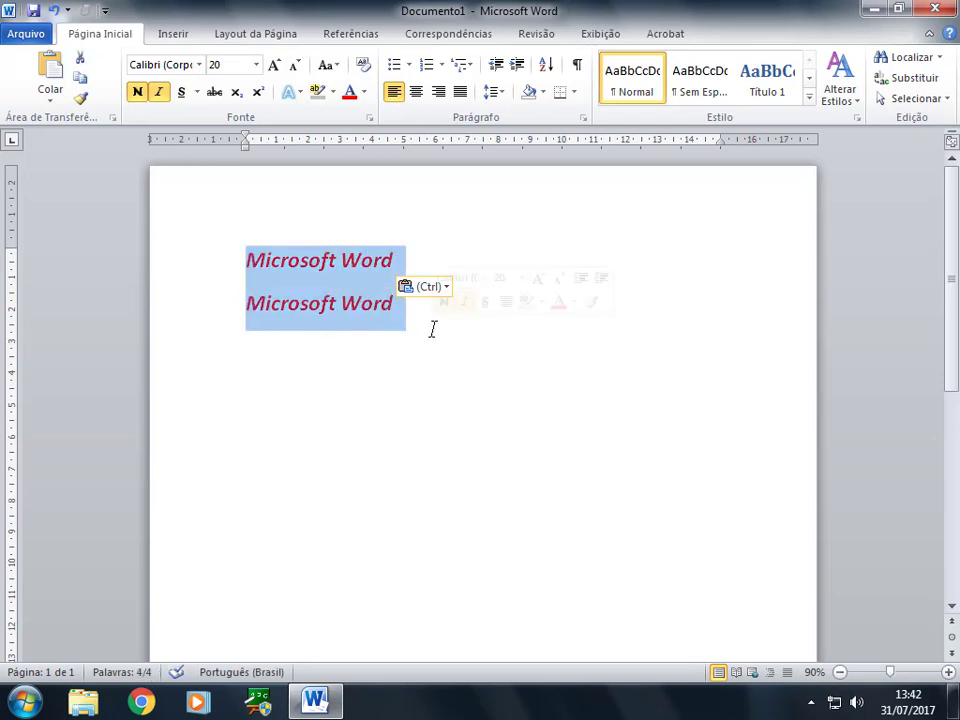
key("Delete")
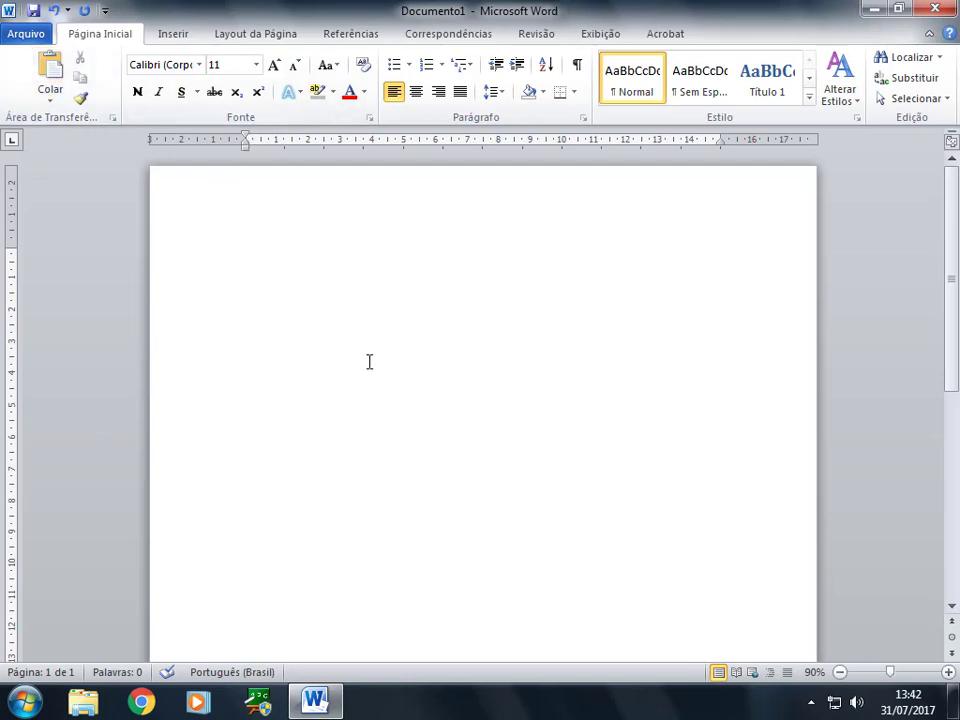
Enter a person's first name in the empty document and set it in the Impact font at size 28.
type("Ismael")
left_click(195, 246)
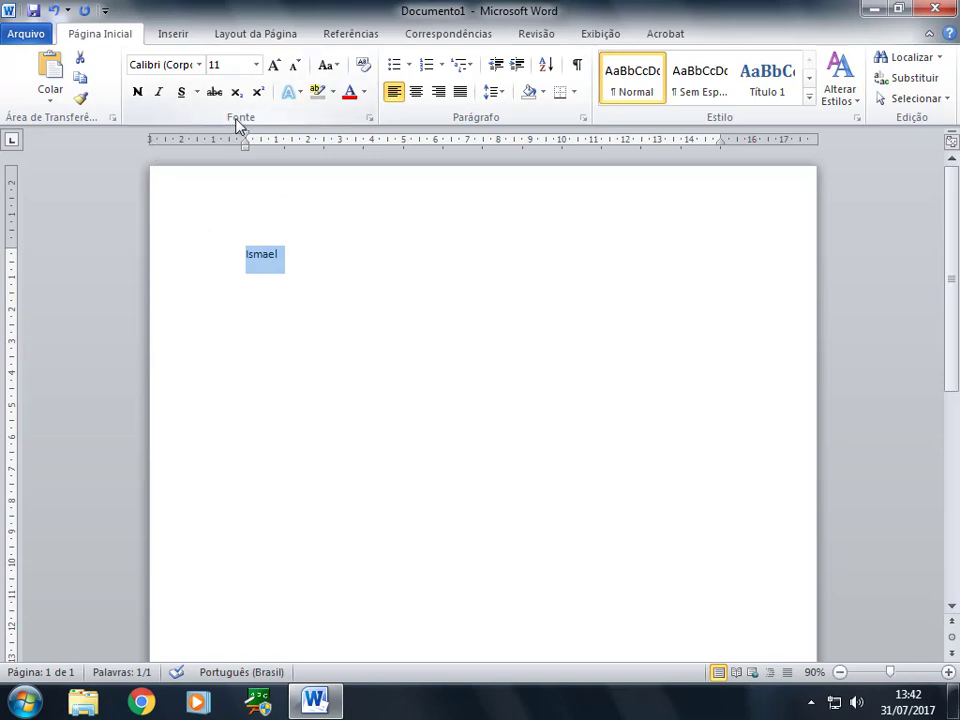
left_click(200, 65)
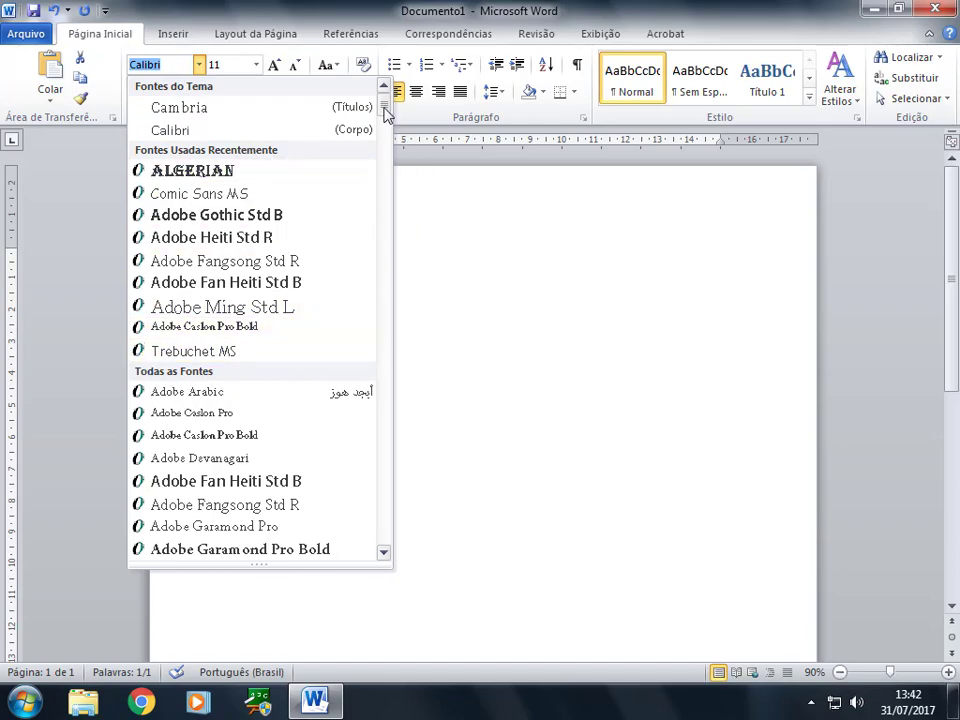
mouse_move(388, 111)
left_mouse_down()
mouse_move(396, 328)
mouse_move(399, 199)
mouse_move(387, 316)
left_mouse_up()
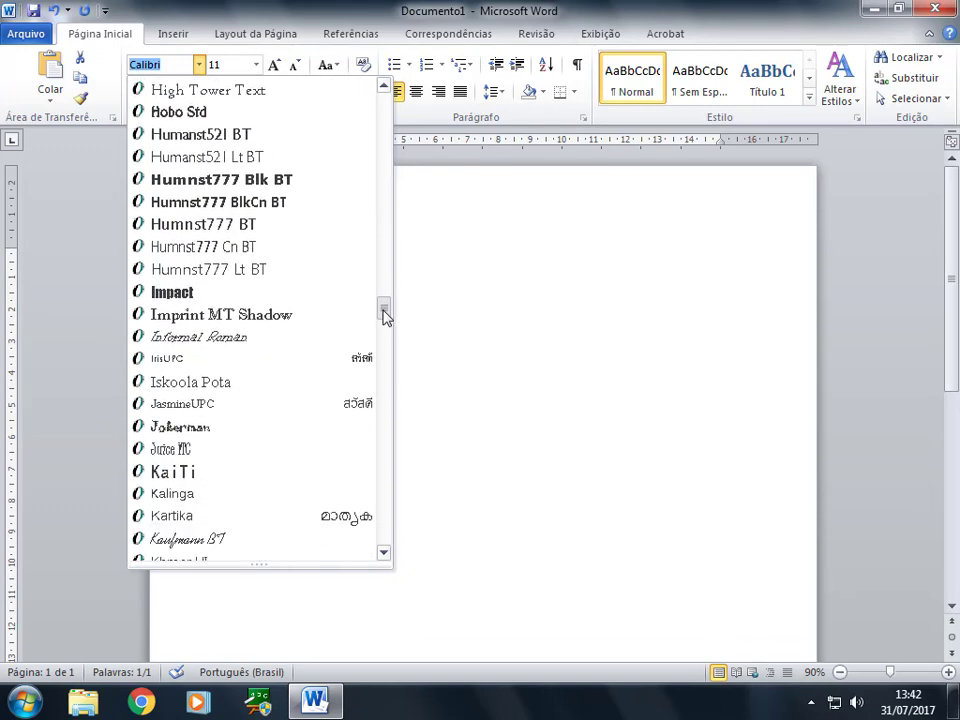
left_click(199, 293)
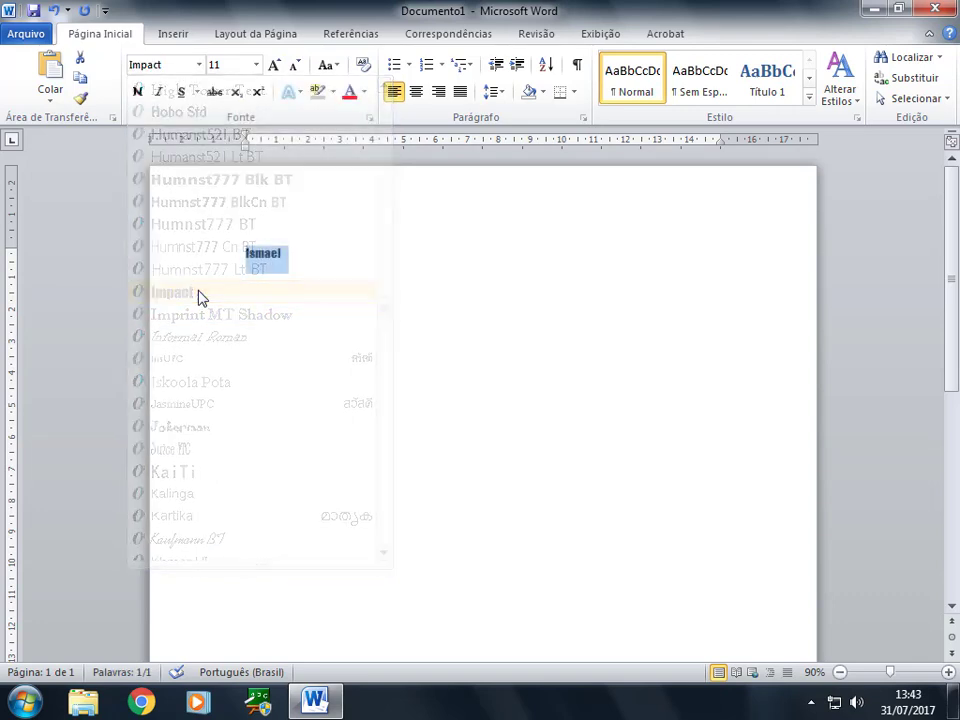
left_click(255, 65)
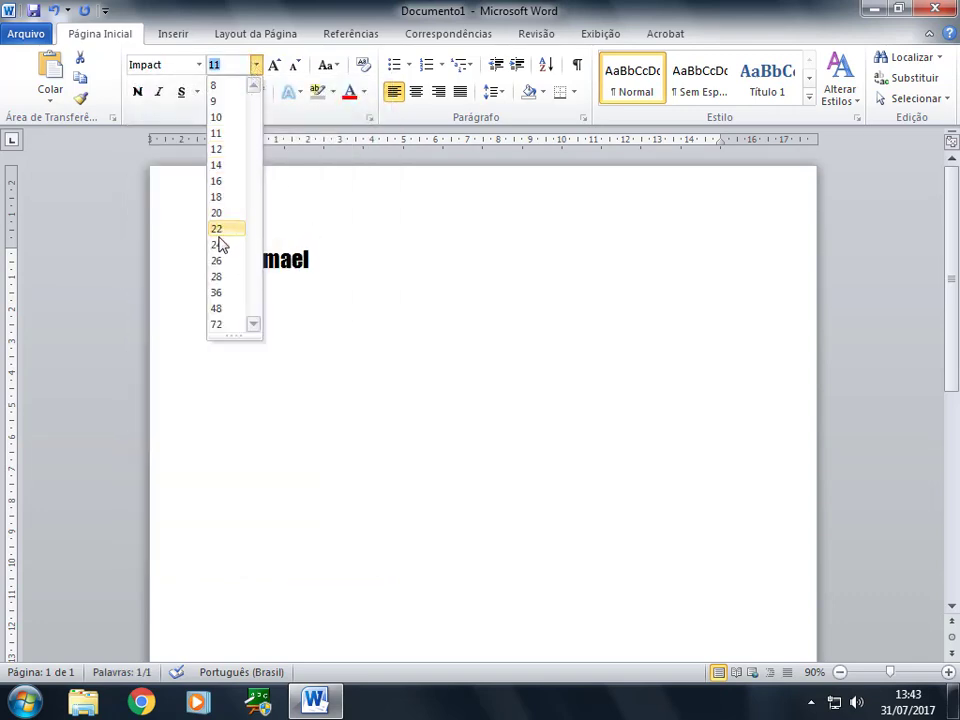
left_click(214, 279)
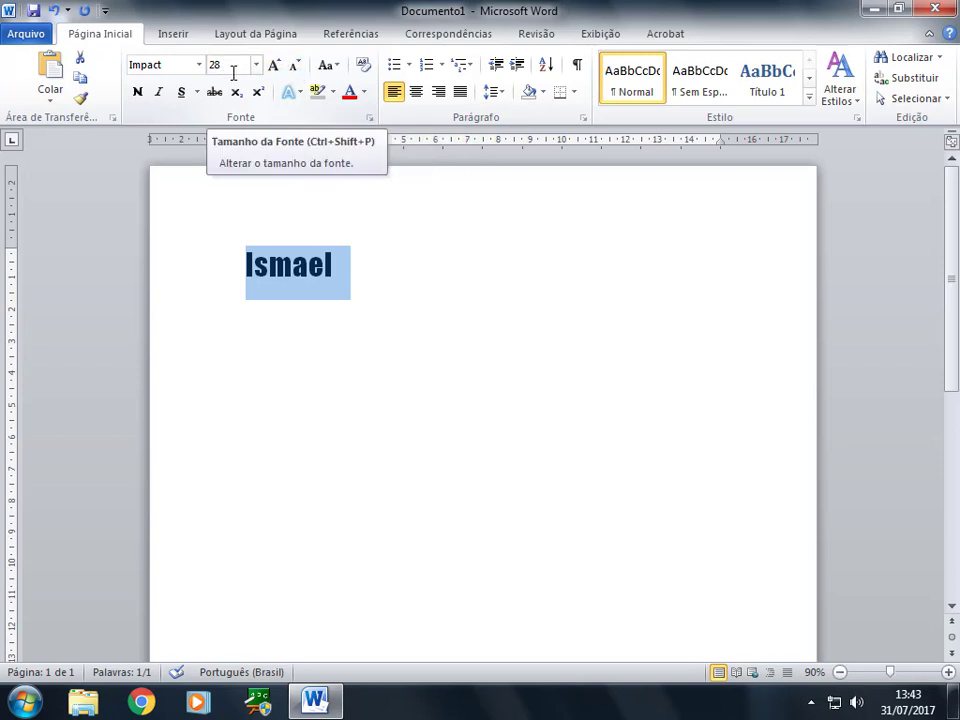
Make the name bold and italic, and underline it in light blue.
left_click(138, 96)
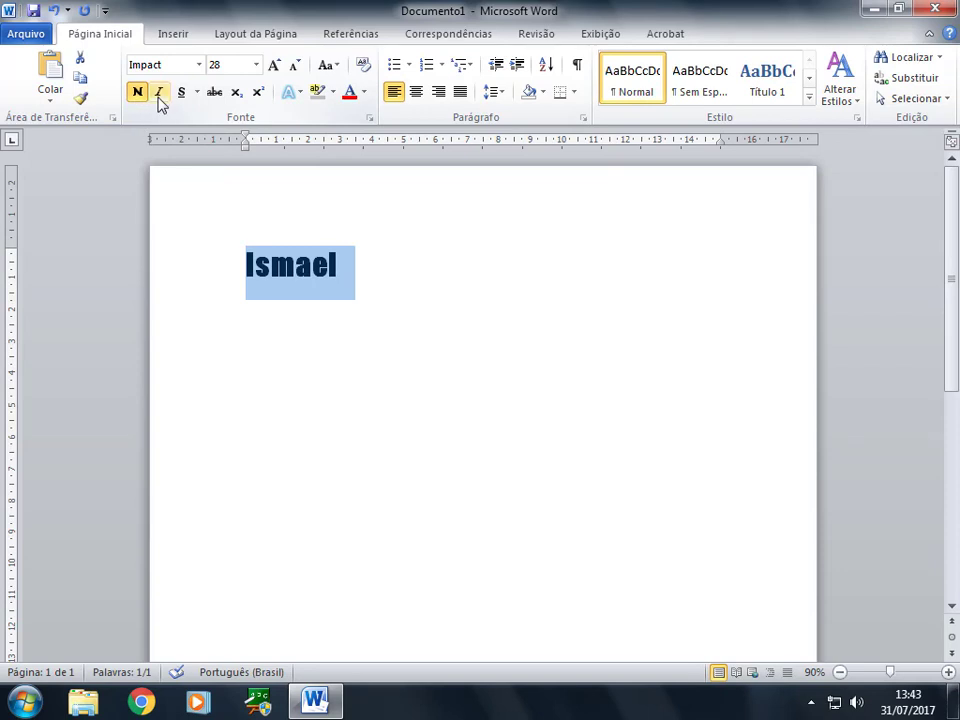
left_click(159, 98)
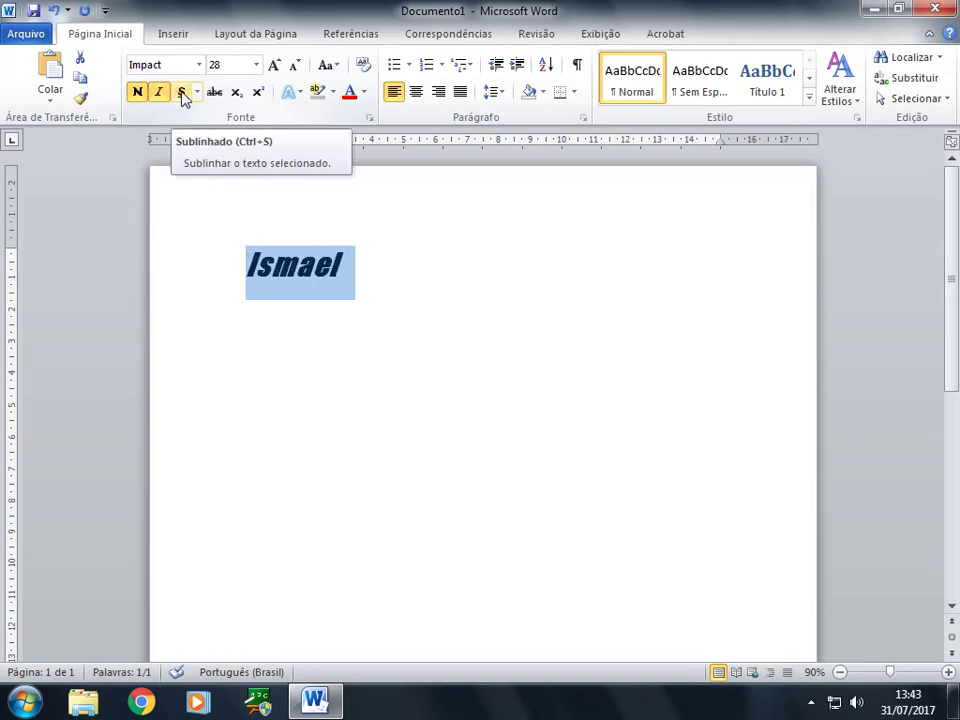
left_click(197, 93)
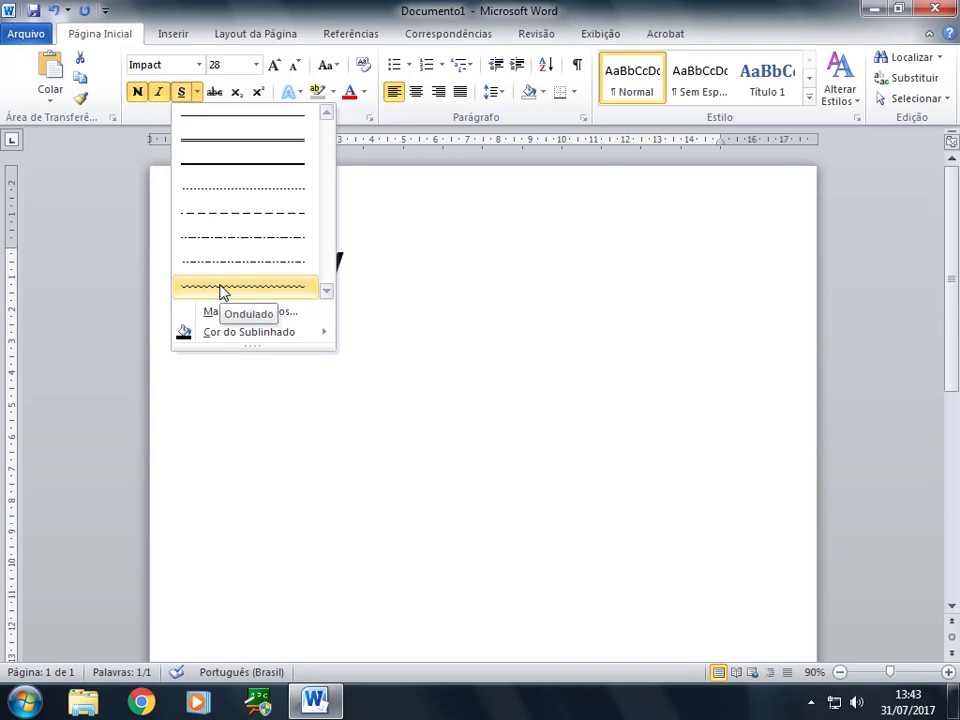
mouse_move(249, 340)
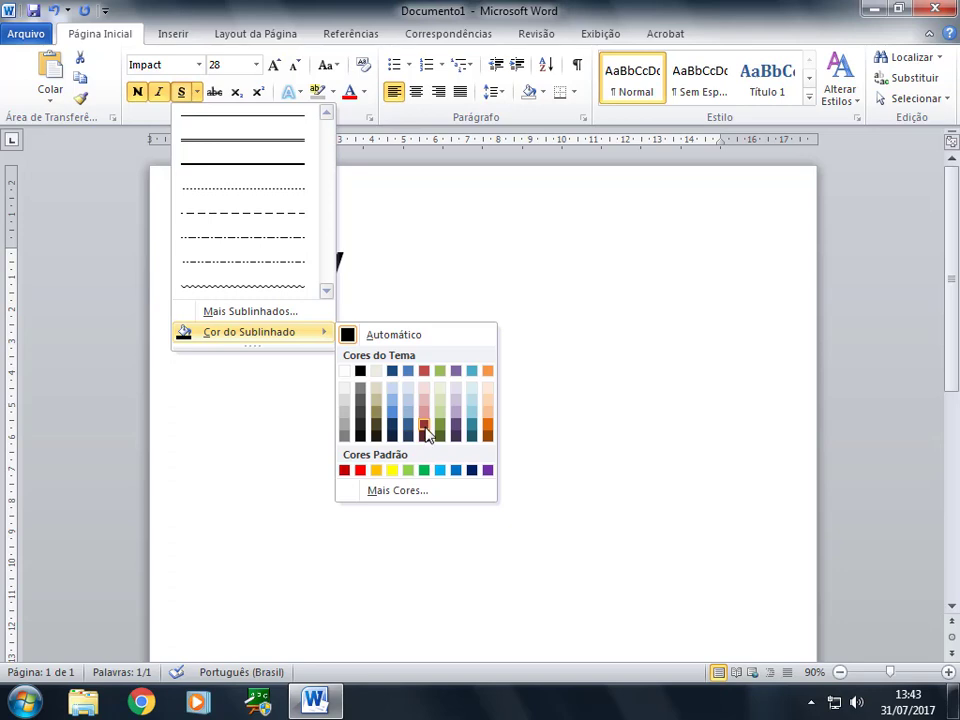
left_click(447, 470)
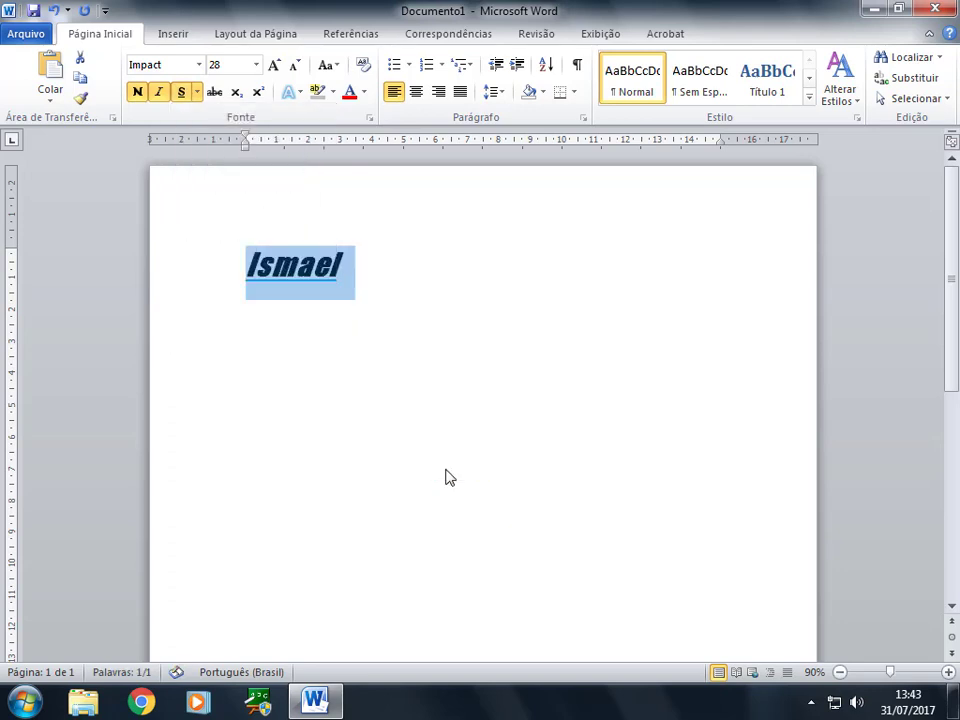
left_click(339, 284)
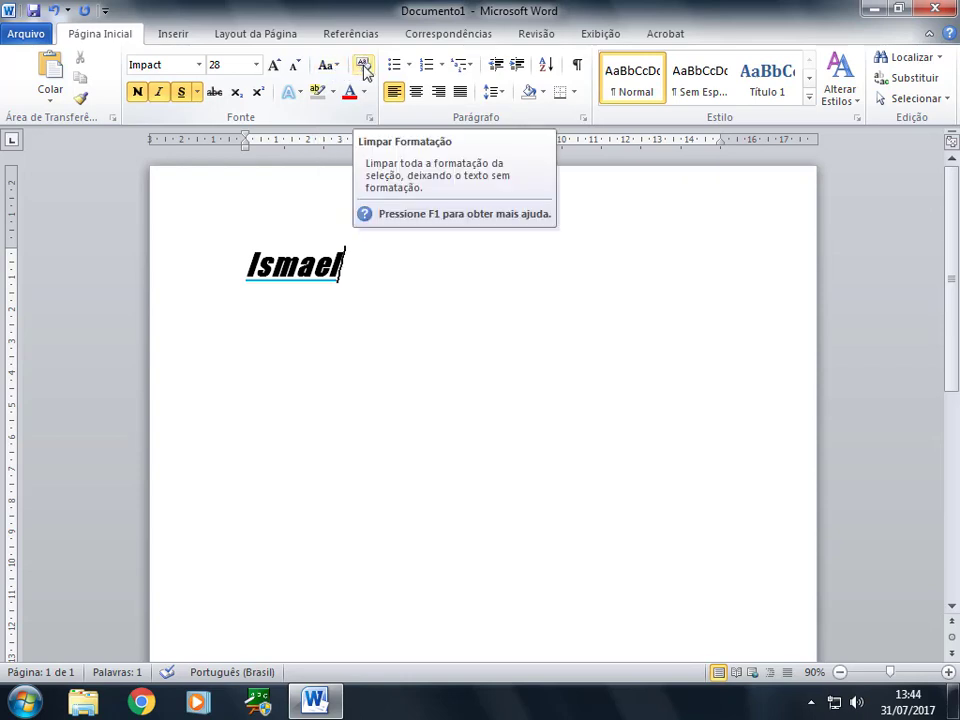
Clear all formatting from the name and strike it through.
left_click_drag(349, 251, 246, 250)
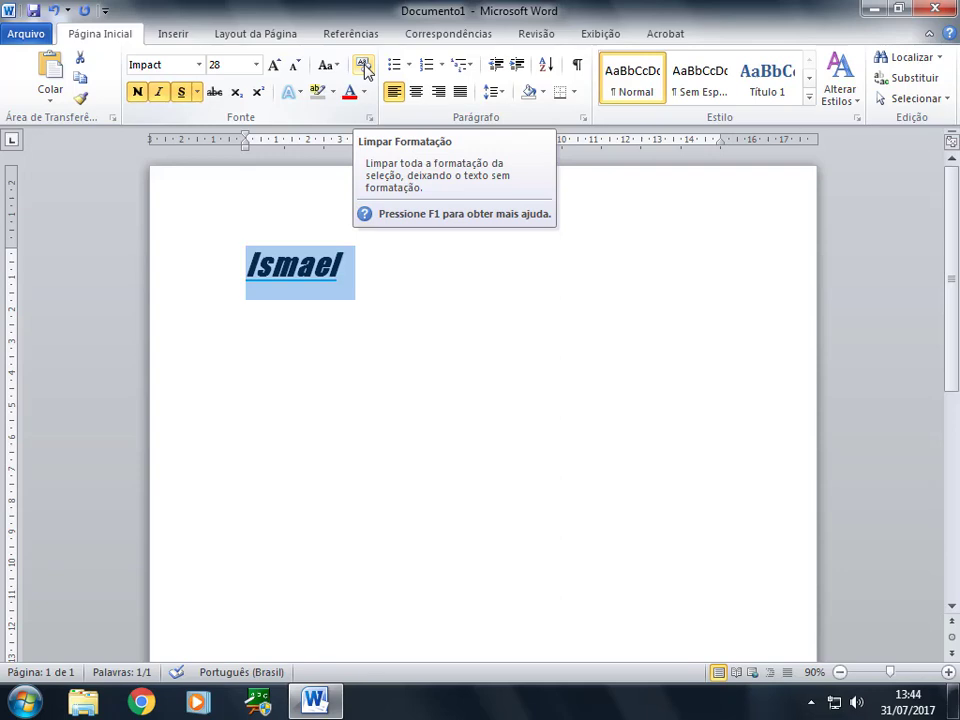
left_click(365, 68)
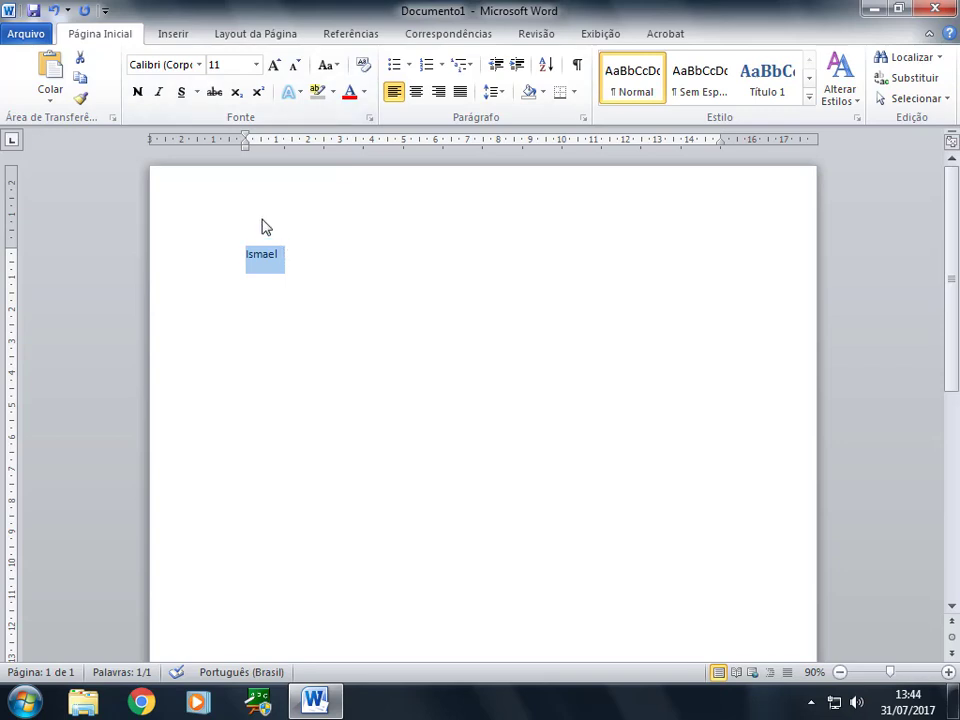
left_click(216, 97)
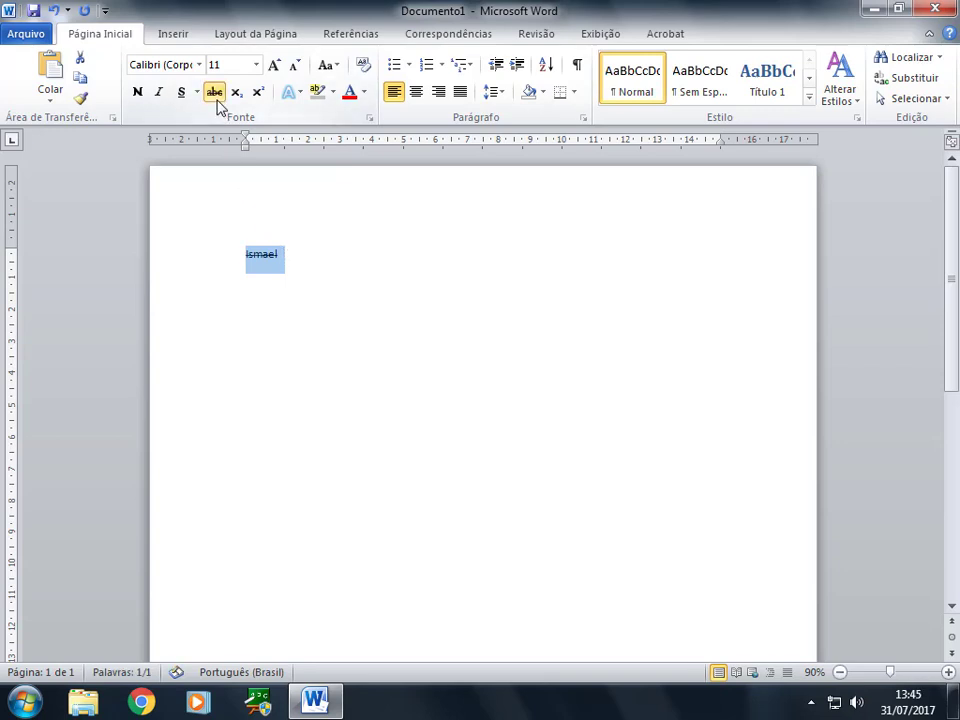
Enlarge the struck-through name to font size 22.
left_click(273, 66)
left_click(273, 66)
left_click(273, 66)
left_click(273, 66)
left_click(273, 66)
left_click(273, 66)
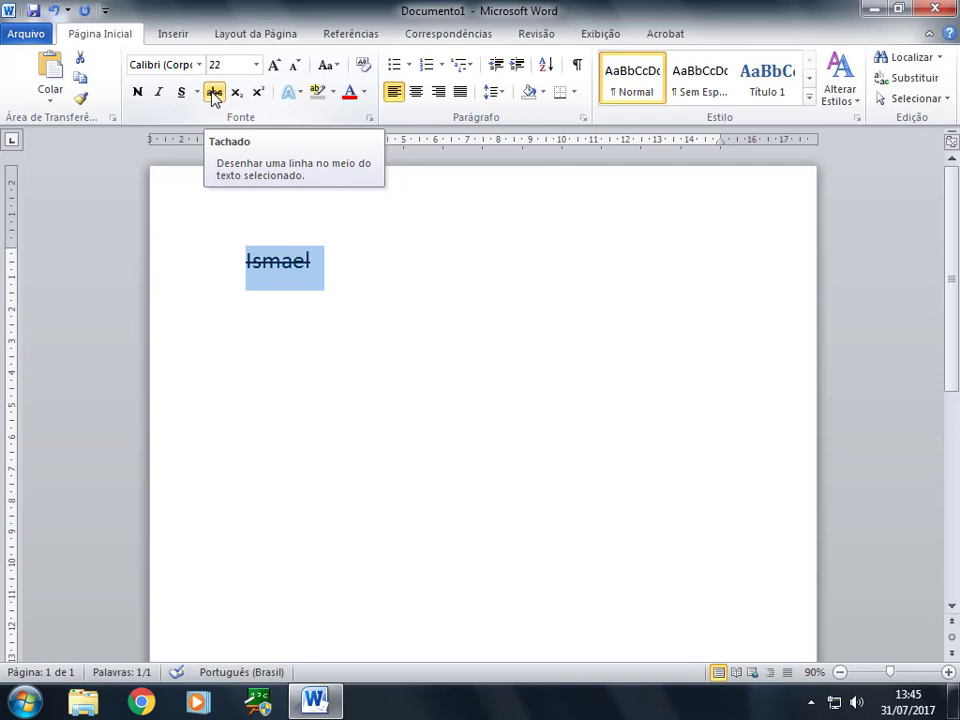
Add a new paragraph beneath the name containing "M2" without strikethrough.
left_click(330, 289)
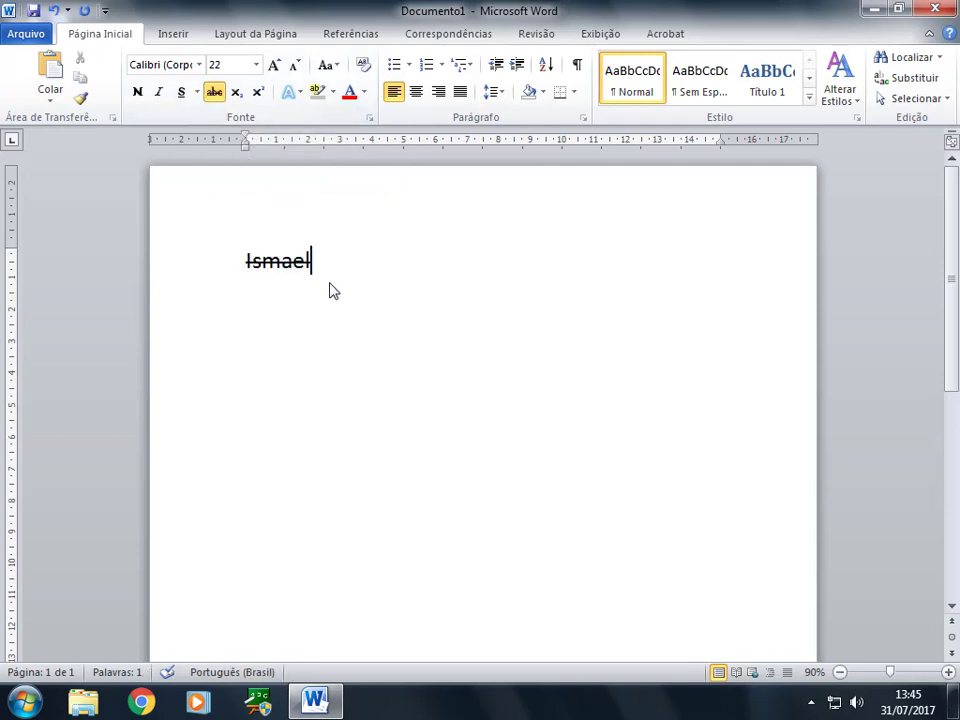
key("Return")
left_click(213, 92)
type("M")
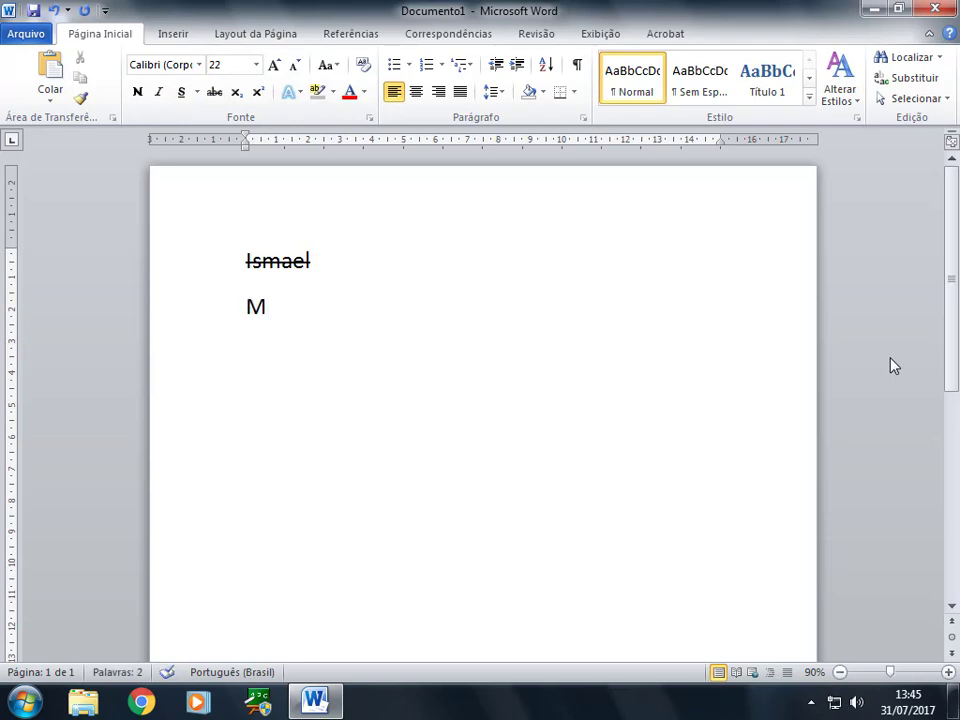
type("2")
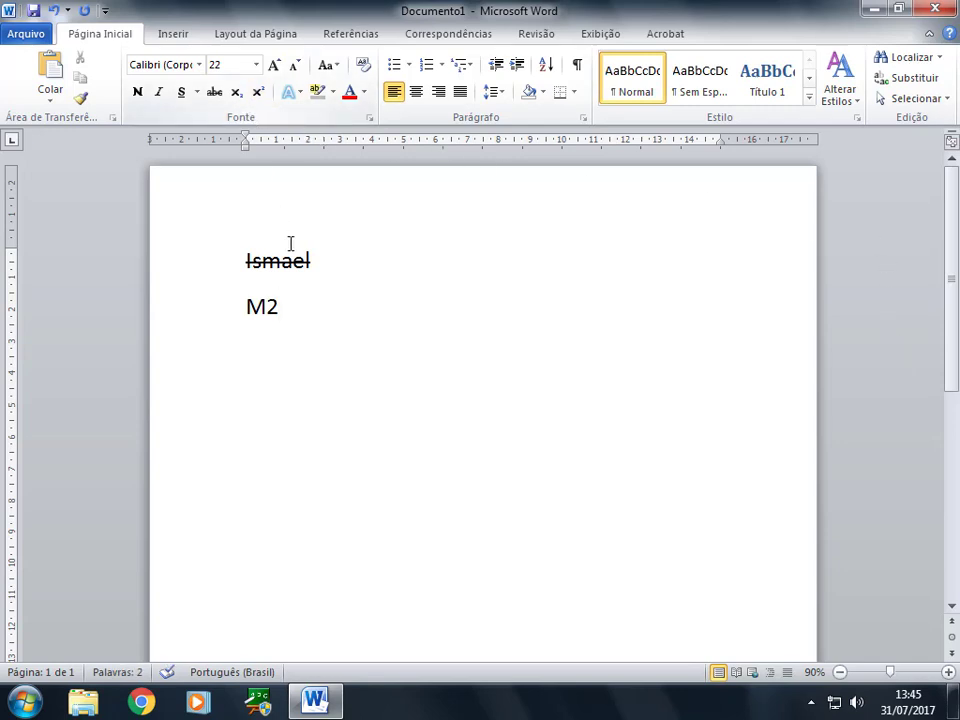
Try subscript on the 2 in "M2", remove it, and make the 2 superscript instead.
left_click_drag(269, 300, 279, 300)
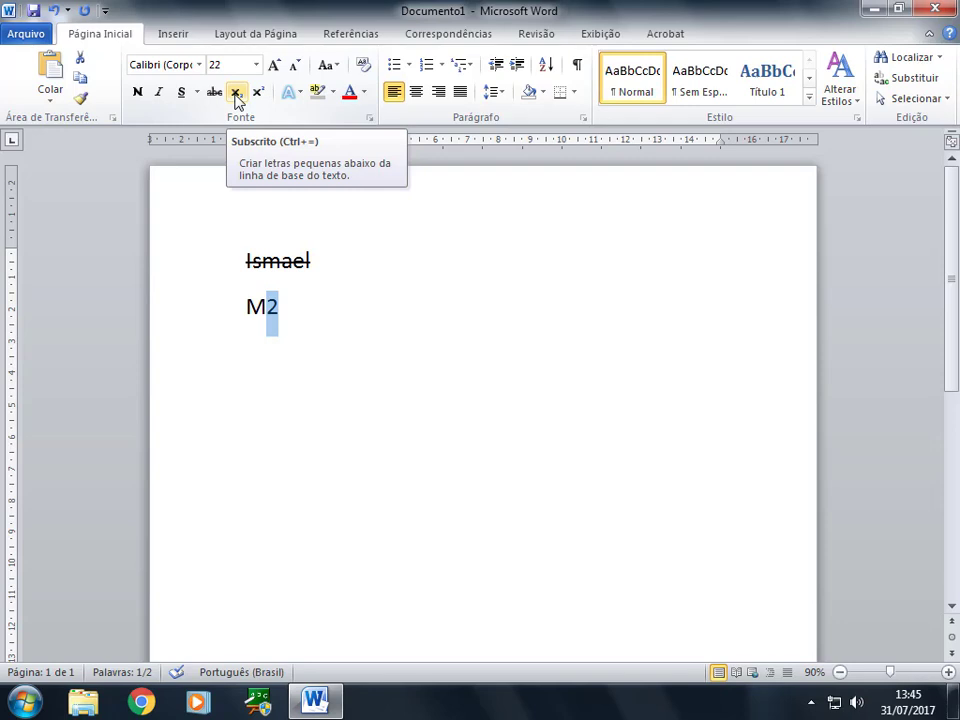
left_click(236, 93)
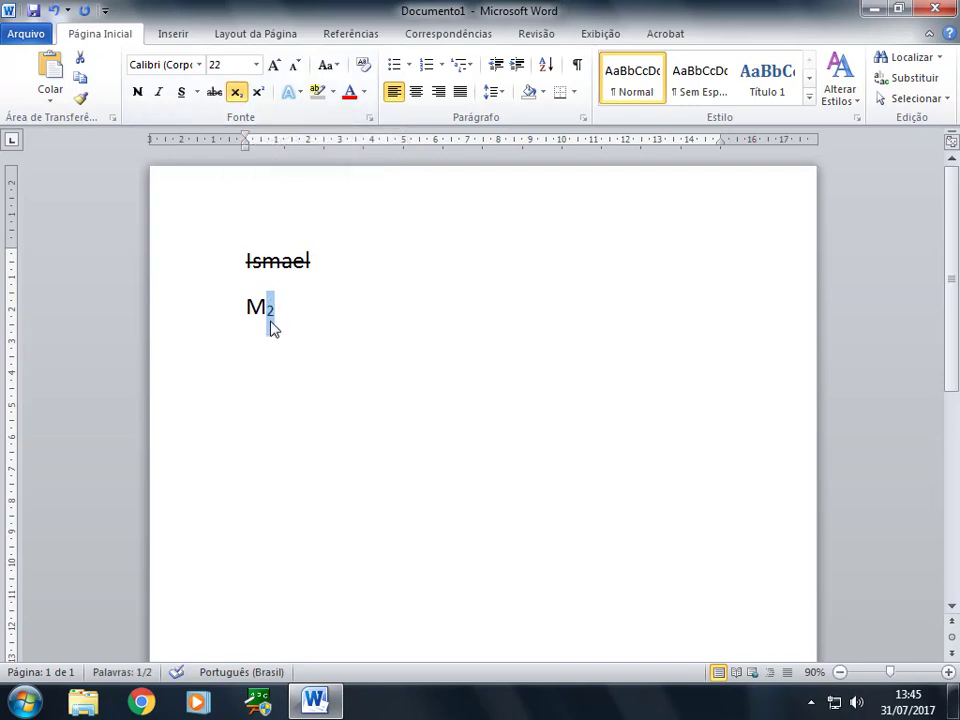
left_click(240, 94)
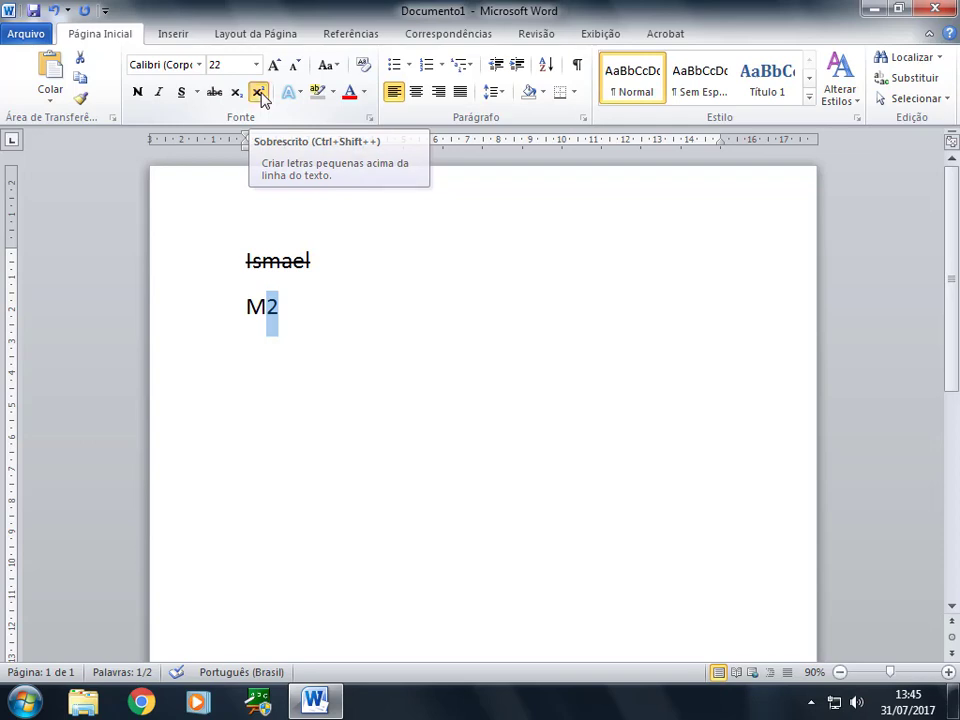
left_click(259, 93)
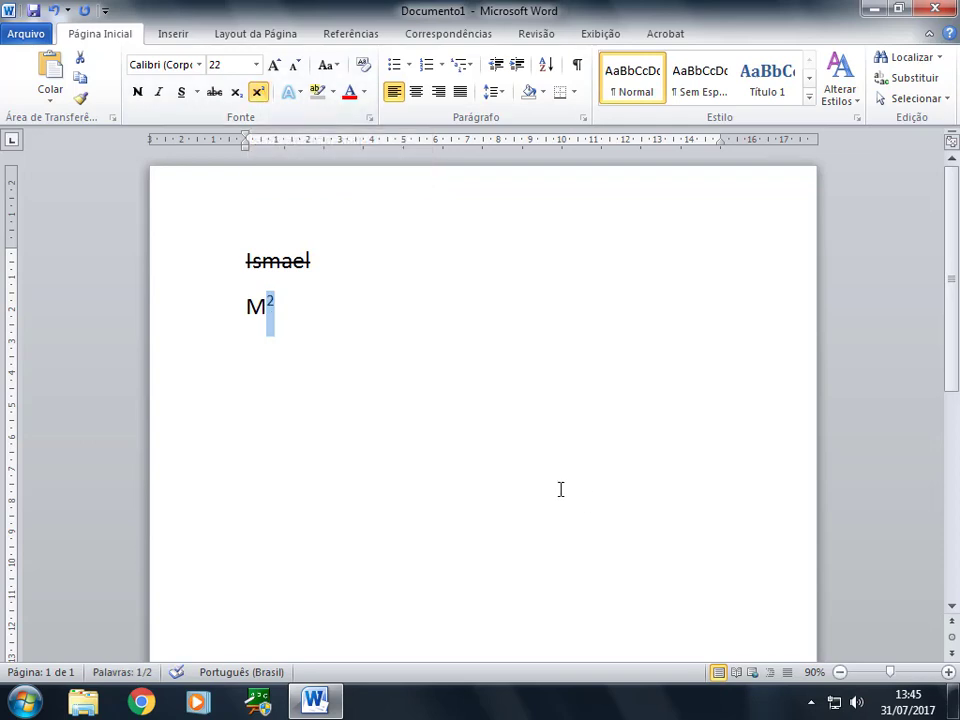
Remove the strikethrough from the name and highlight it in bright green.
left_click_drag(311, 262, 220, 240)
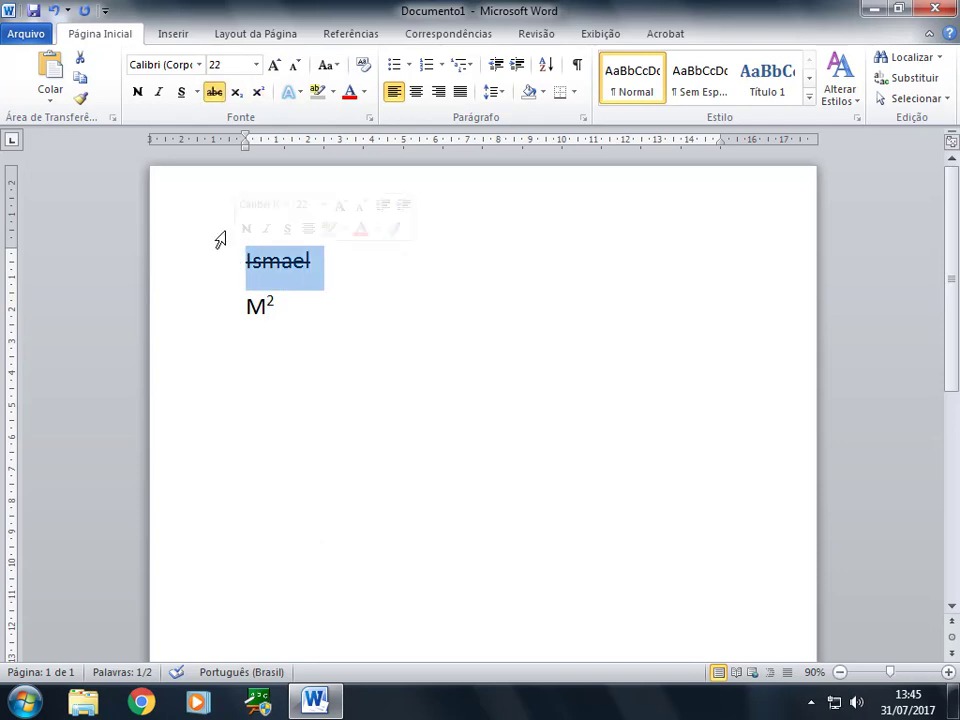
left_click(214, 92)
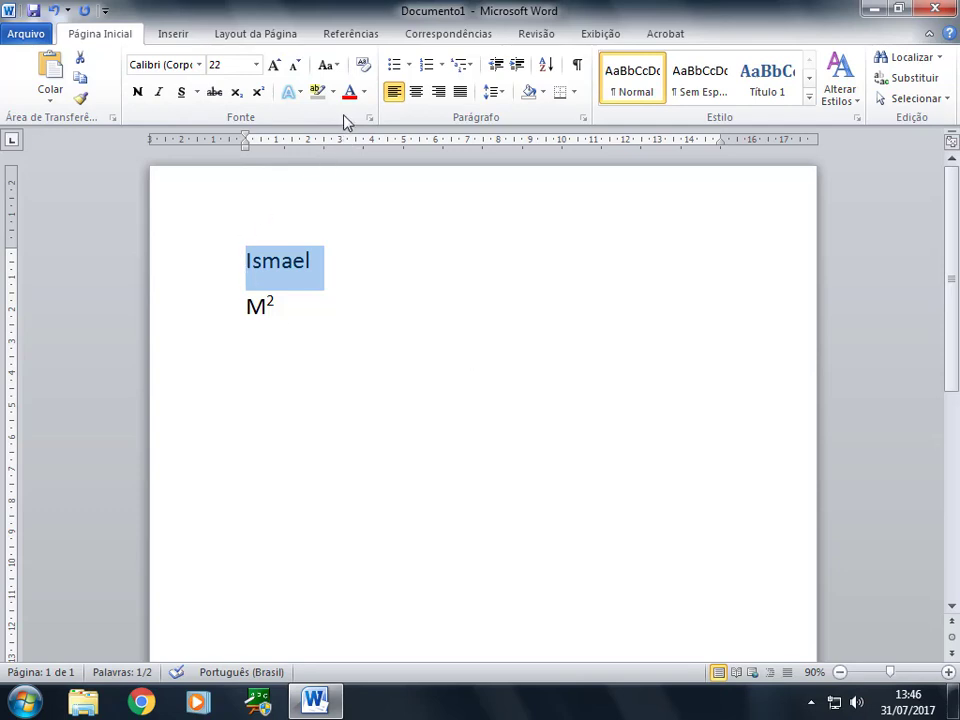
left_click(334, 92)
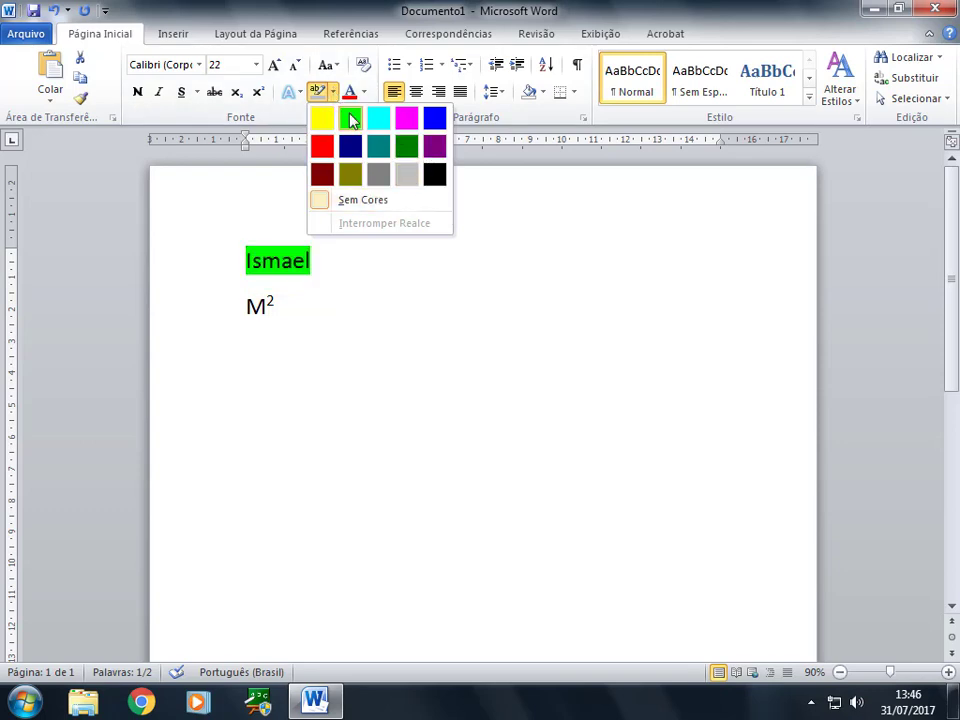
left_click(350, 120)
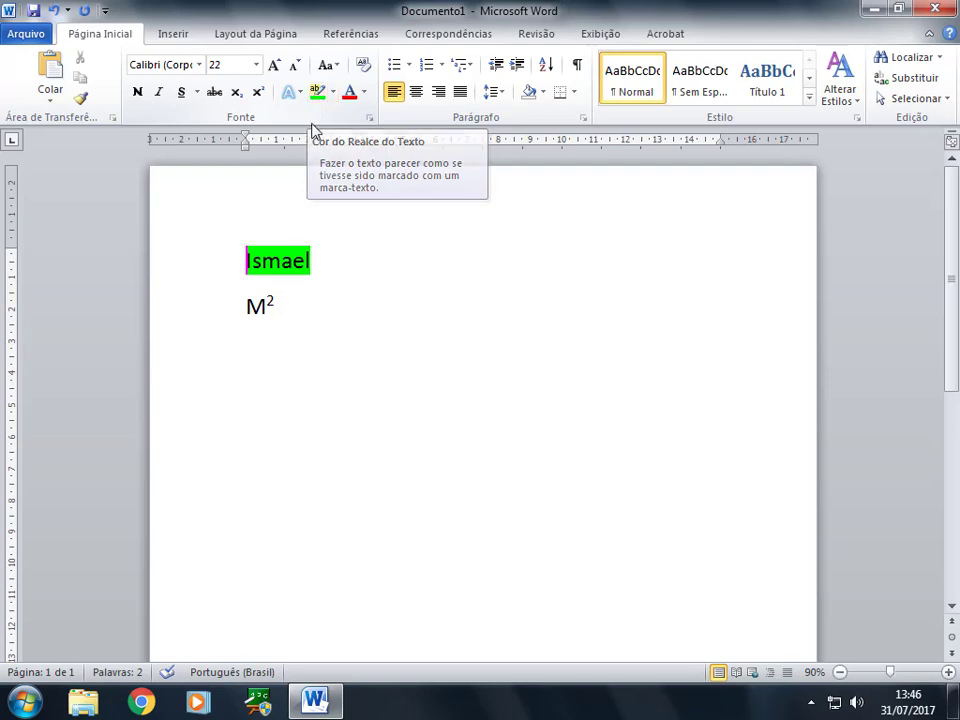
Remove the highlight colour from the name.
left_click_drag(325, 242, 244, 250)
left_click(333, 91)
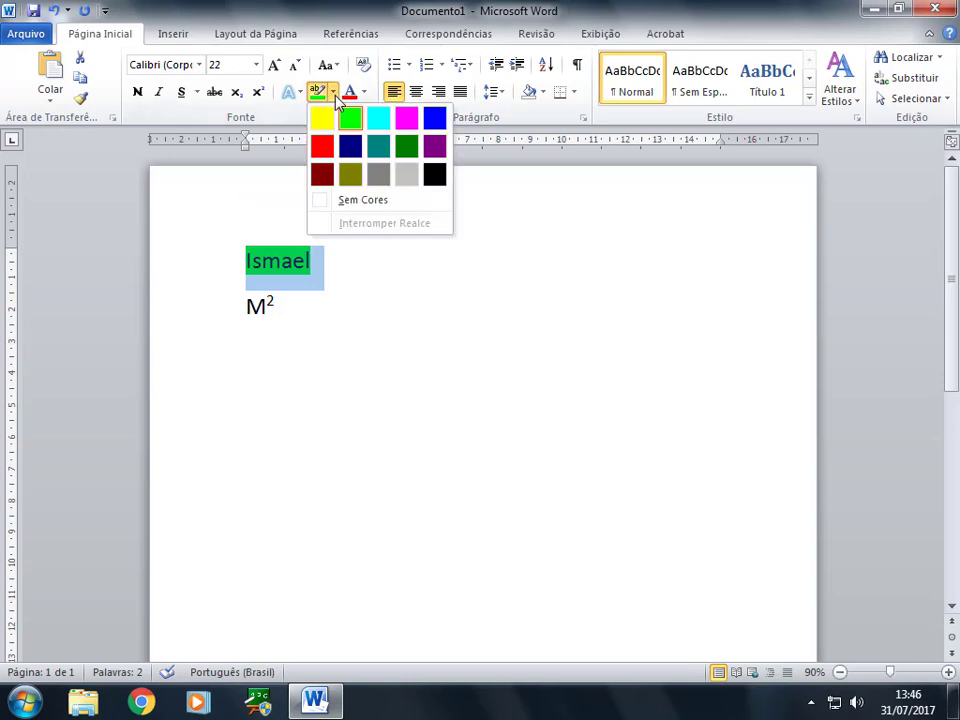
left_click(355, 210)
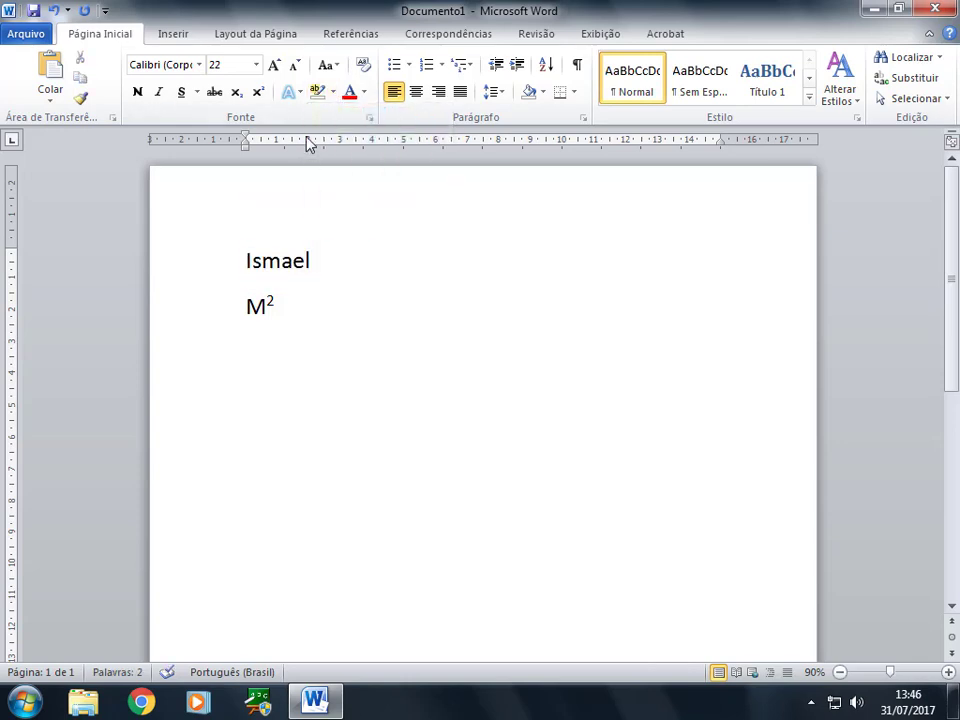
Apply the solid orange gradient text effect with shadow from the gallery's last row to the name.
left_click(298, 92)
left_click(224, 238)
left_click_drag(246, 260, 321, 253)
left_click(300, 92)
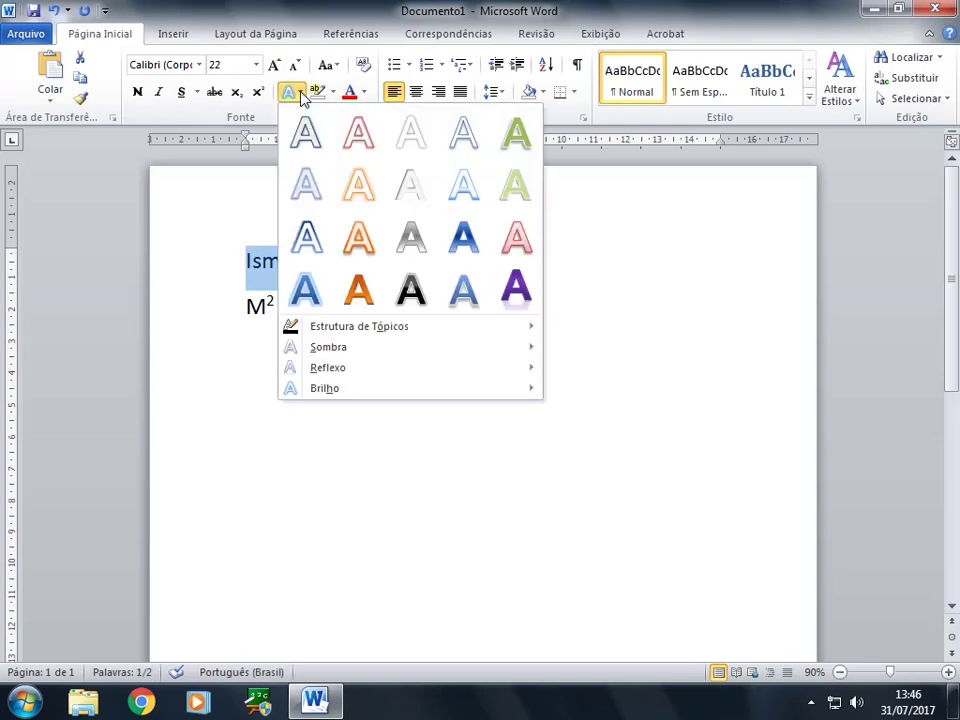
left_click(359, 292)
left_click(281, 262)
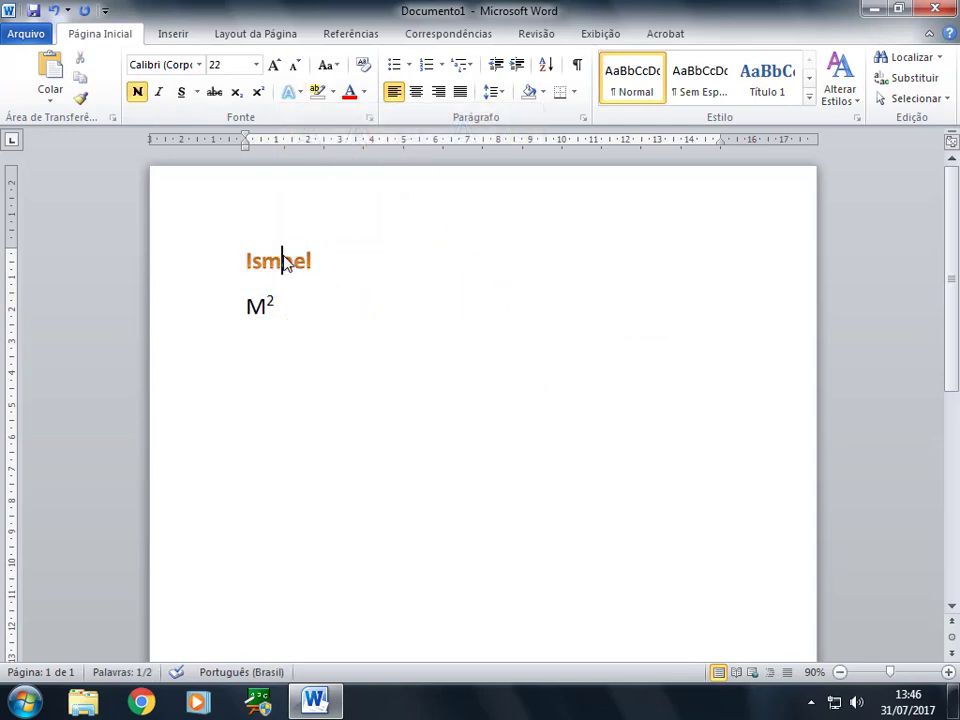
View the font colour palette and gradient variations available for the name, and leave without choosing one.
left_click_drag(311, 260, 242, 265)
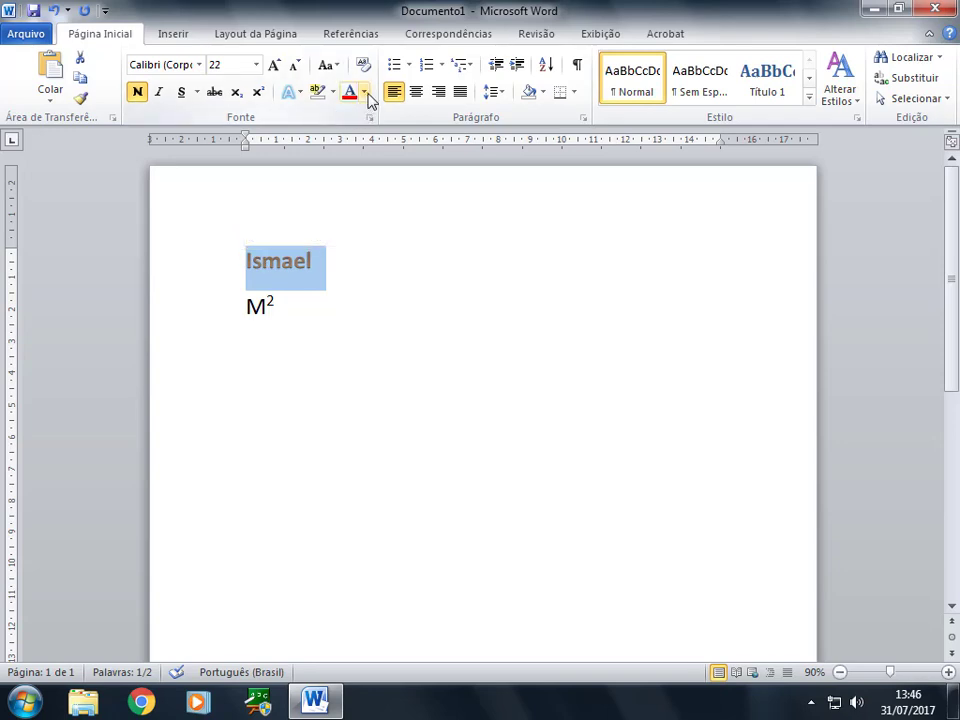
left_click(366, 95)
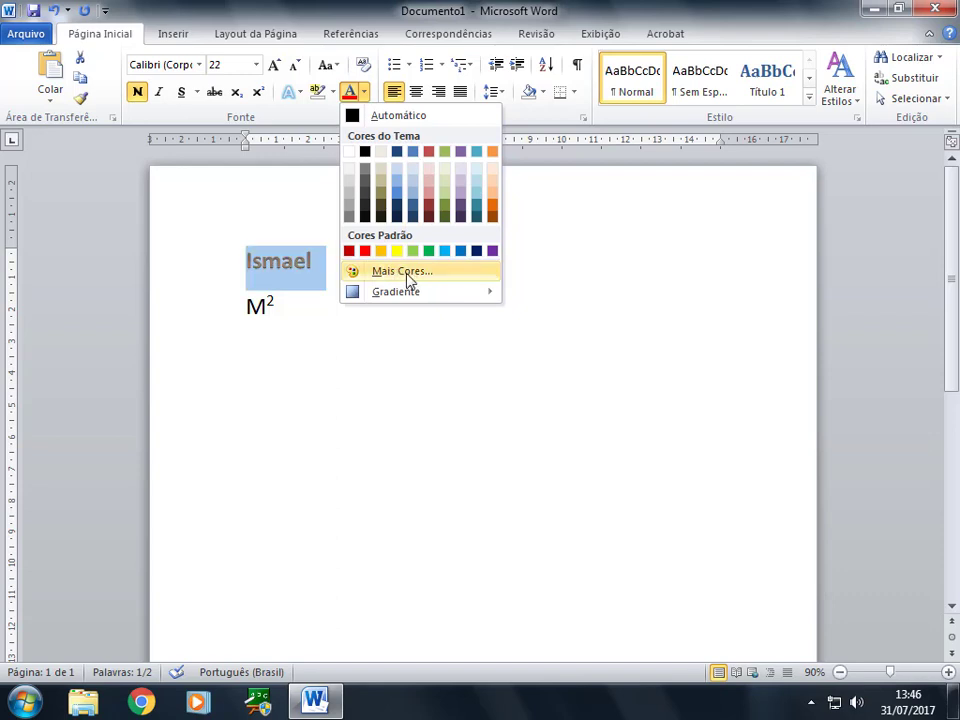
mouse_move(398, 303)
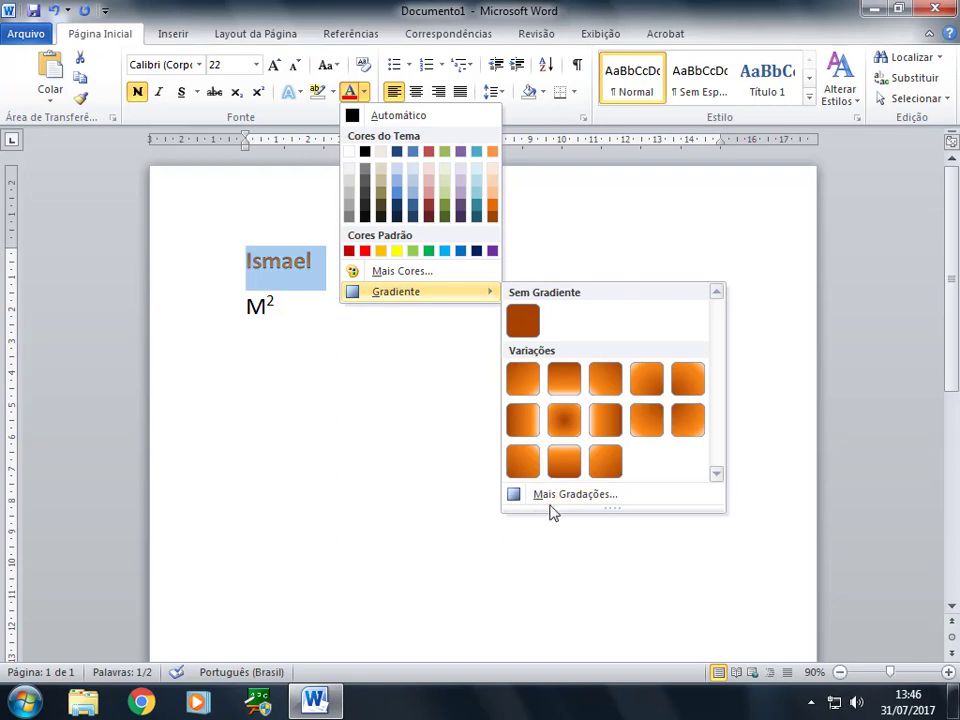
left_click(603, 8)
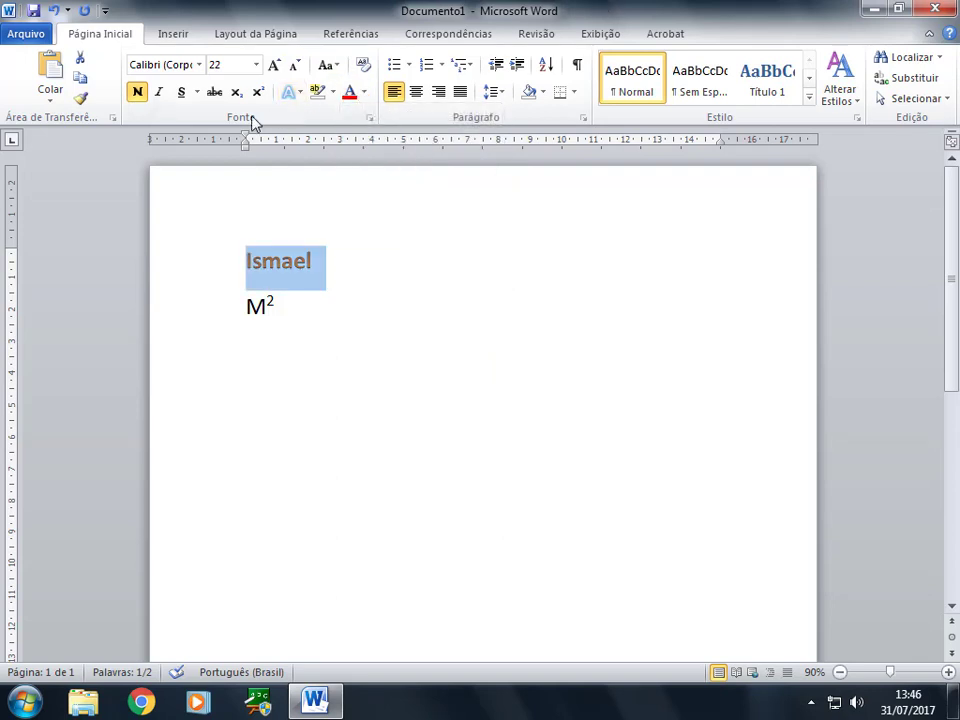
Examine the Font dialog and each category of its text effects settings, from text fill to 3D format, and leave without changing anything.
left_click(368, 121)
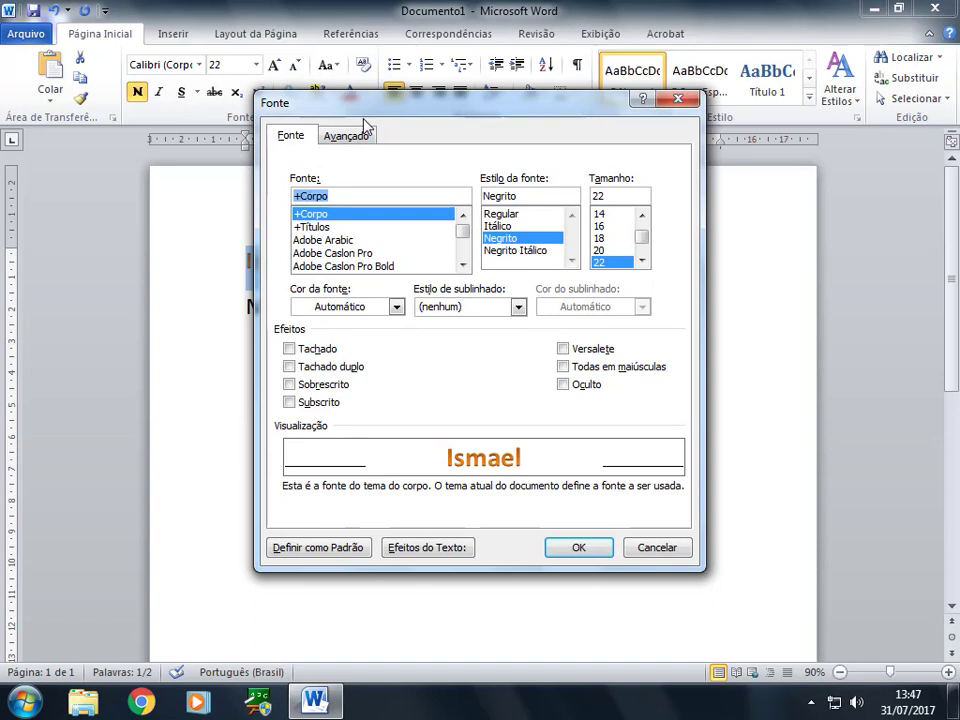
left_click(287, 140)
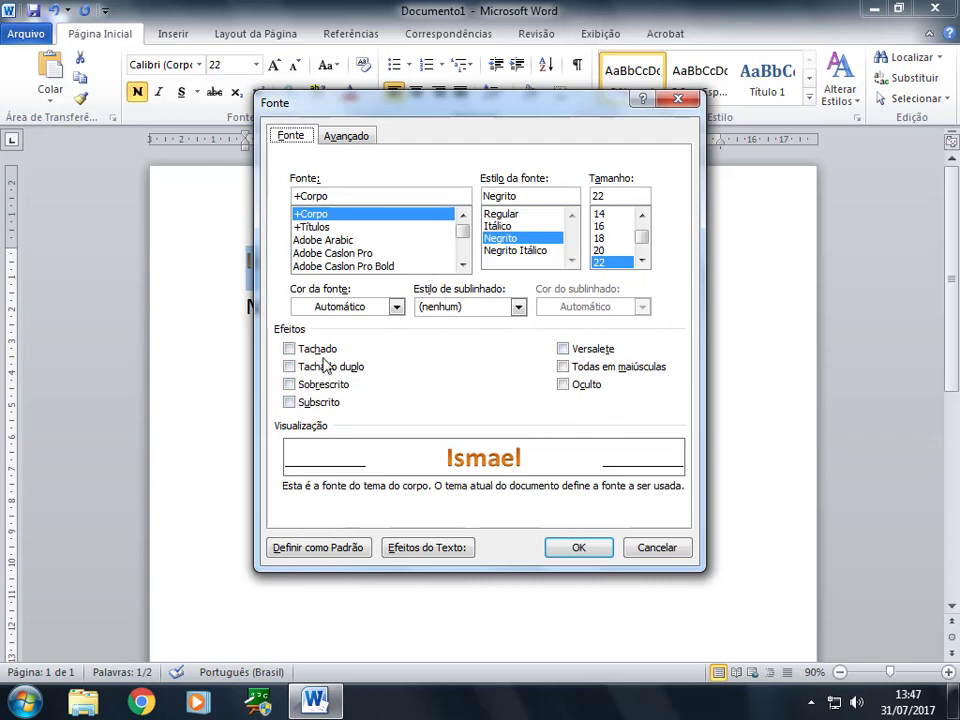
left_click(455, 547)
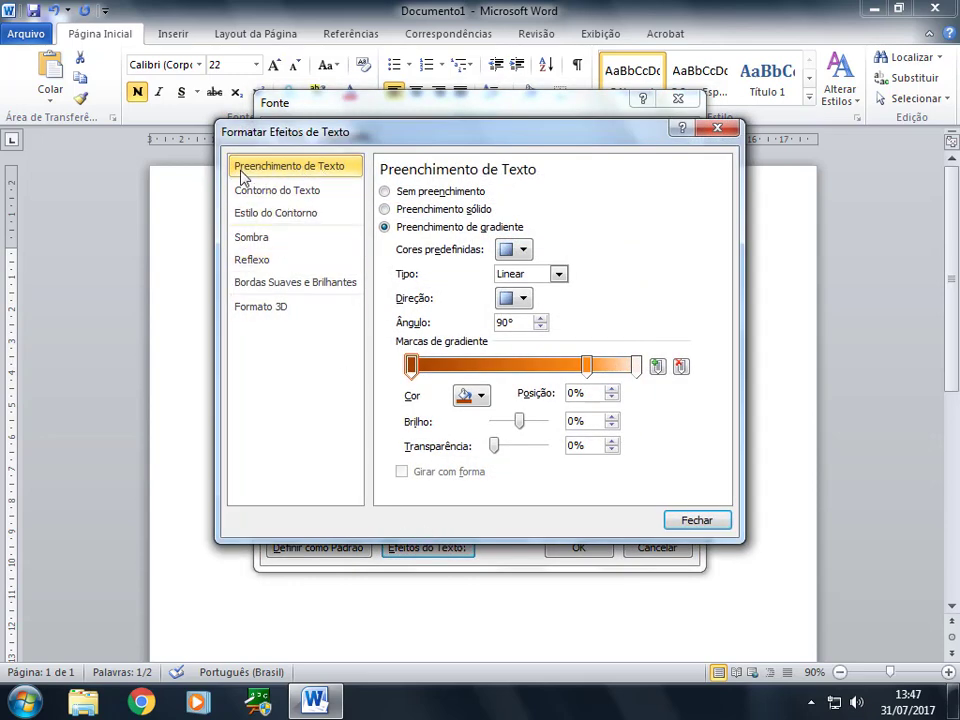
left_click(259, 192)
left_click(254, 218)
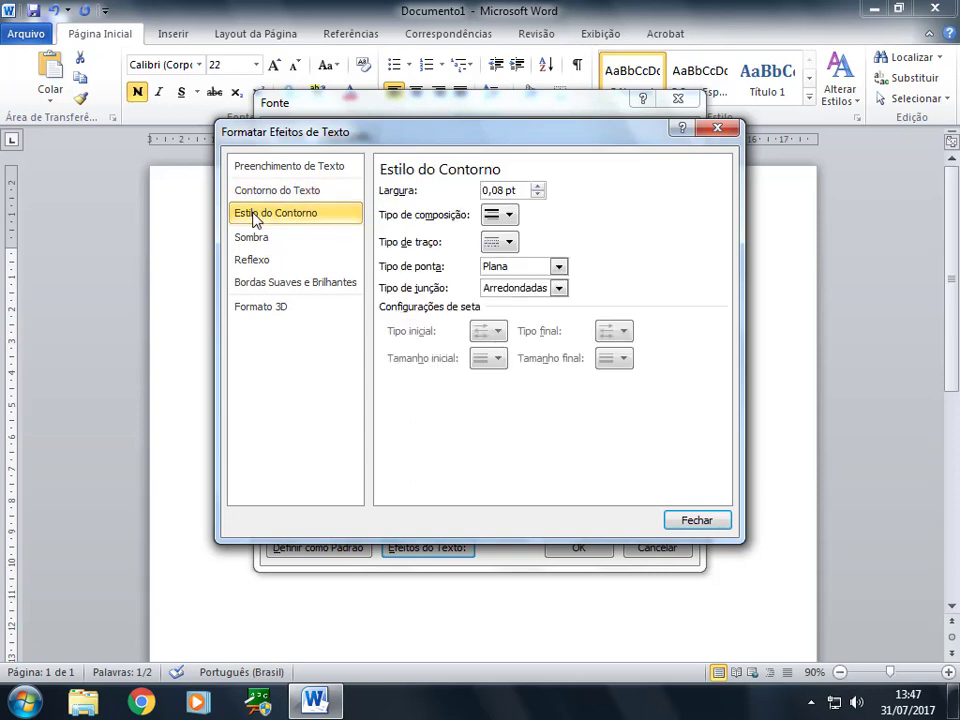
left_click(252, 242)
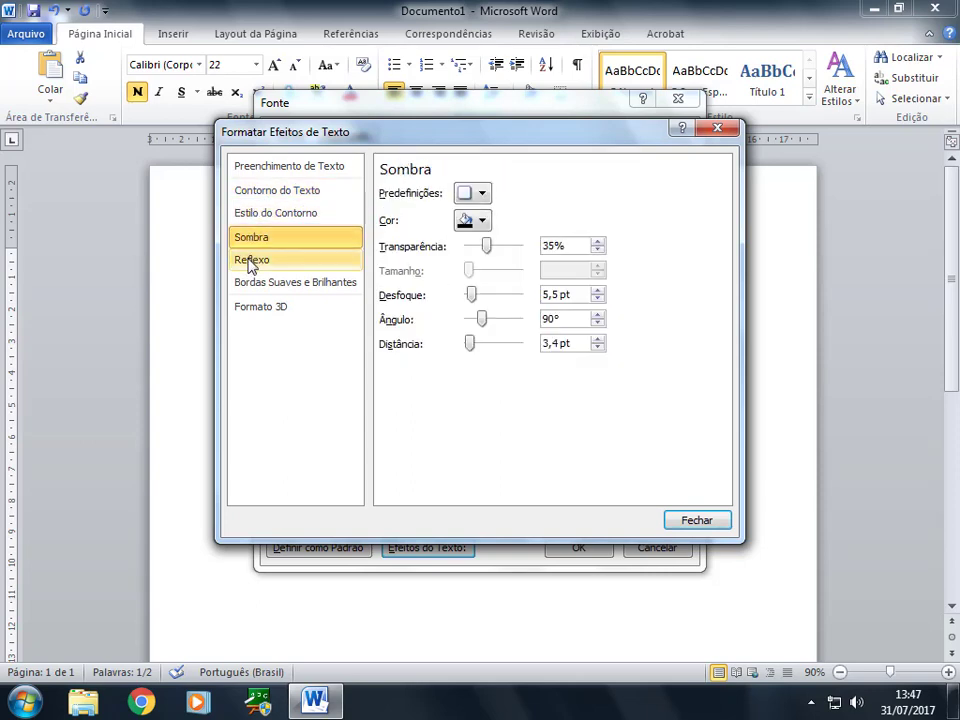
left_click(250, 263)
left_click(250, 284)
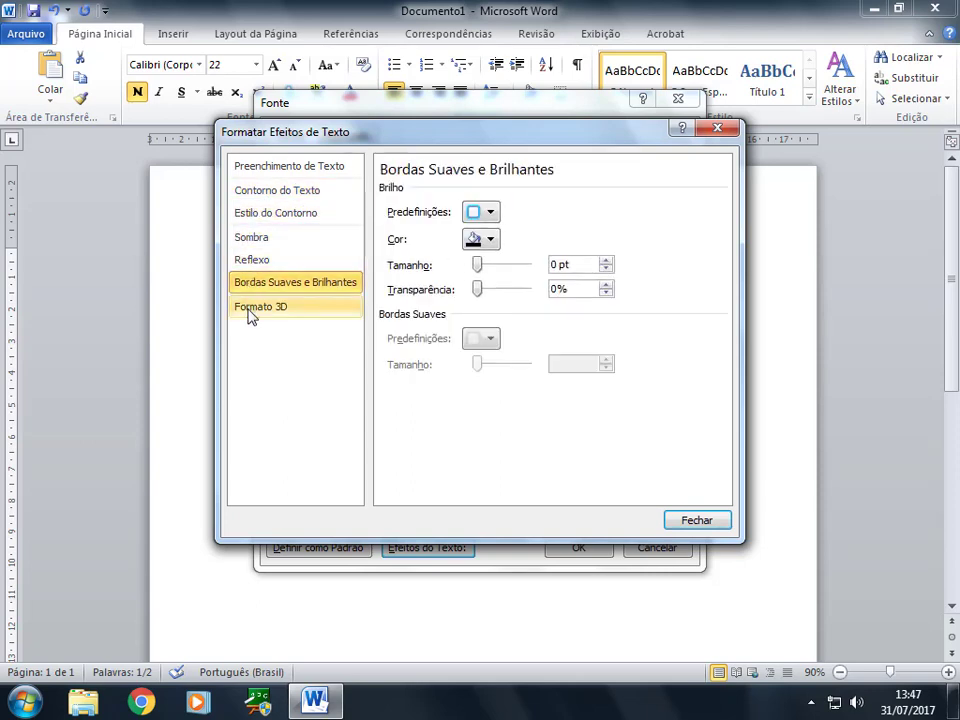
left_click(250, 312)
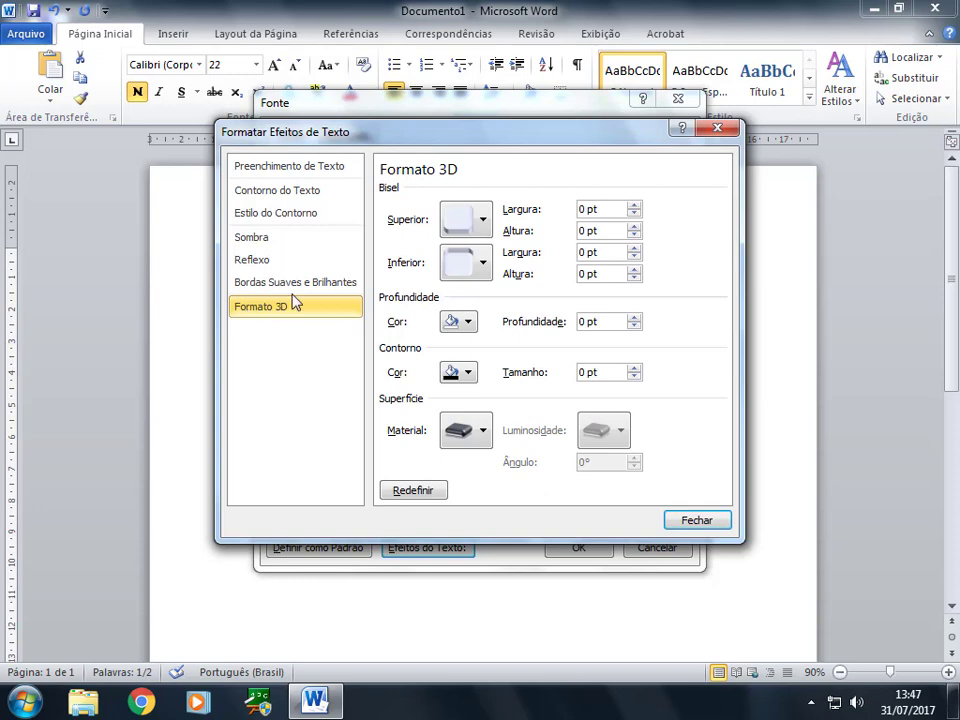
left_click(722, 130)
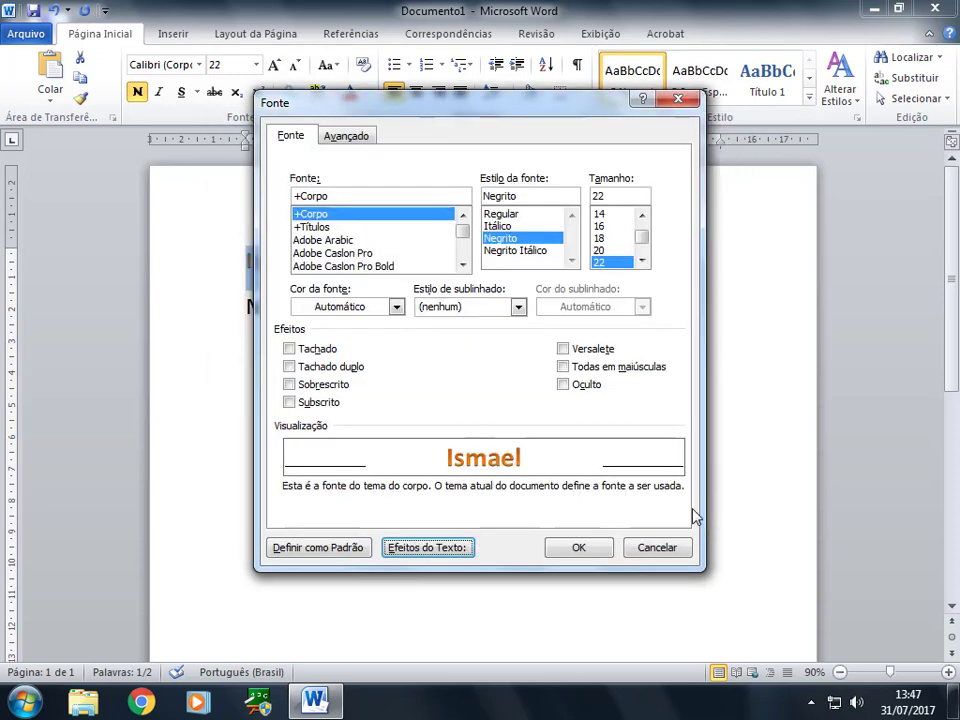
left_click(671, 551)
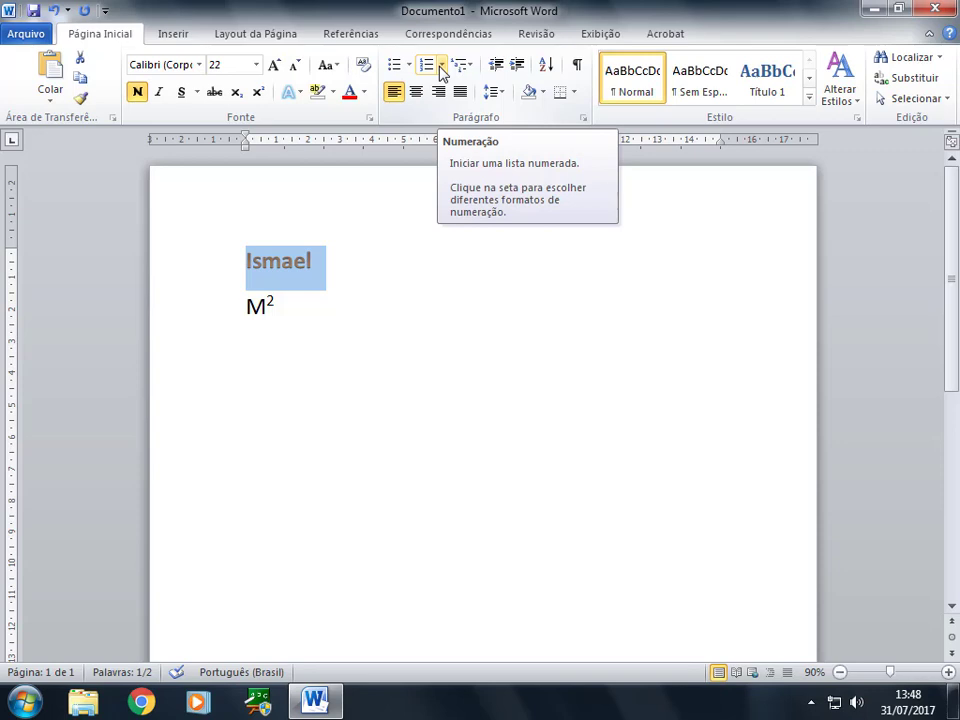
Replace both lines of sample text with the beginning of a list title, "Lista de".
left_click(285, 299)
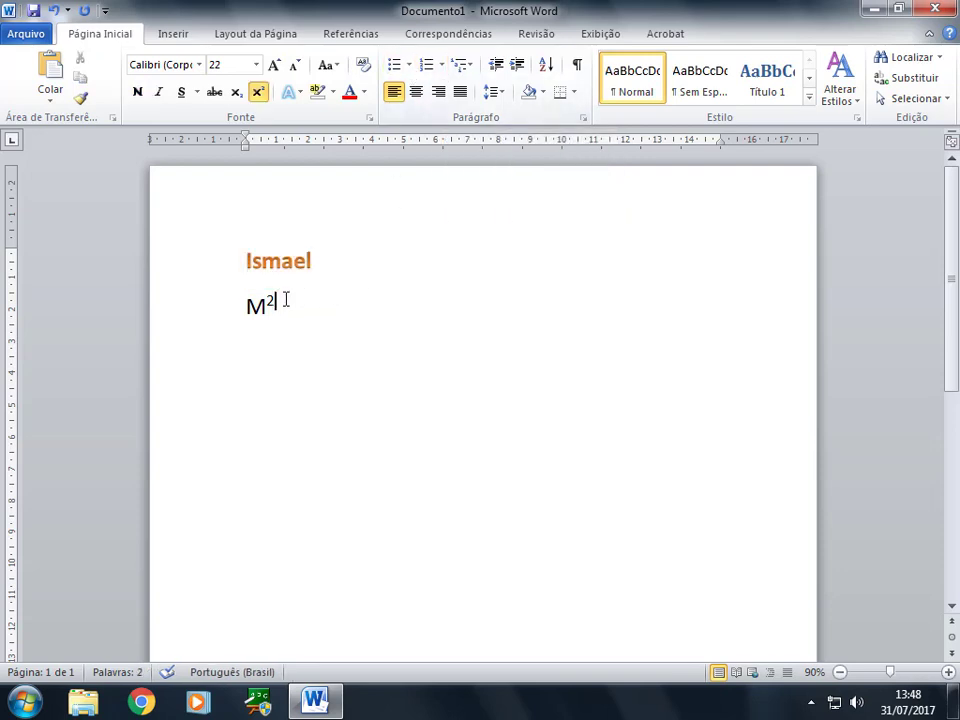
left_click_drag(285, 299, 231, 227)
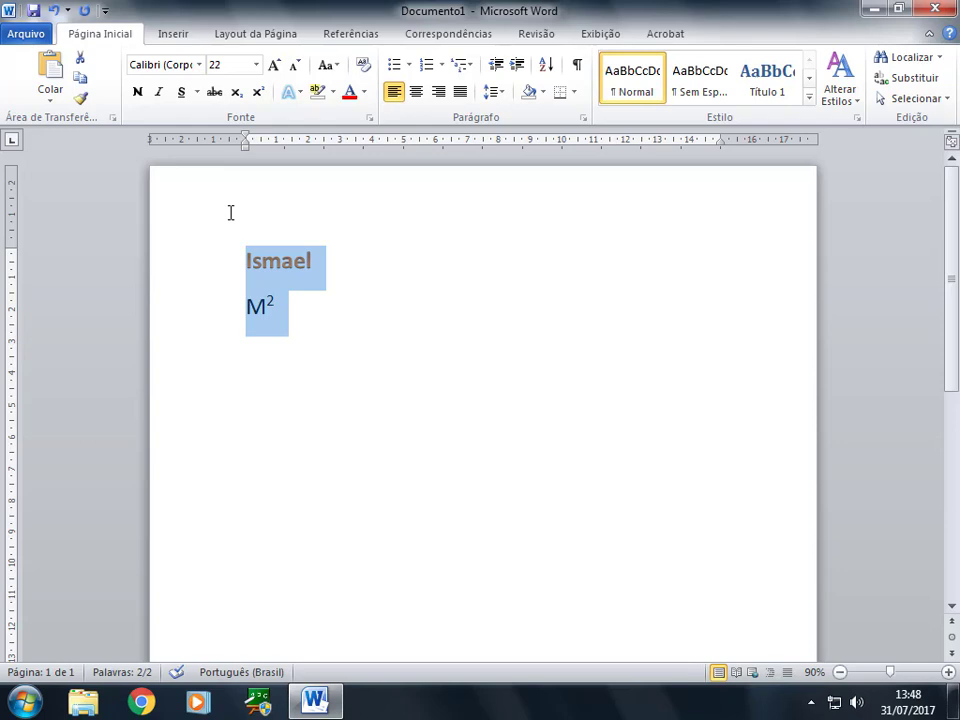
type("Lista daC")
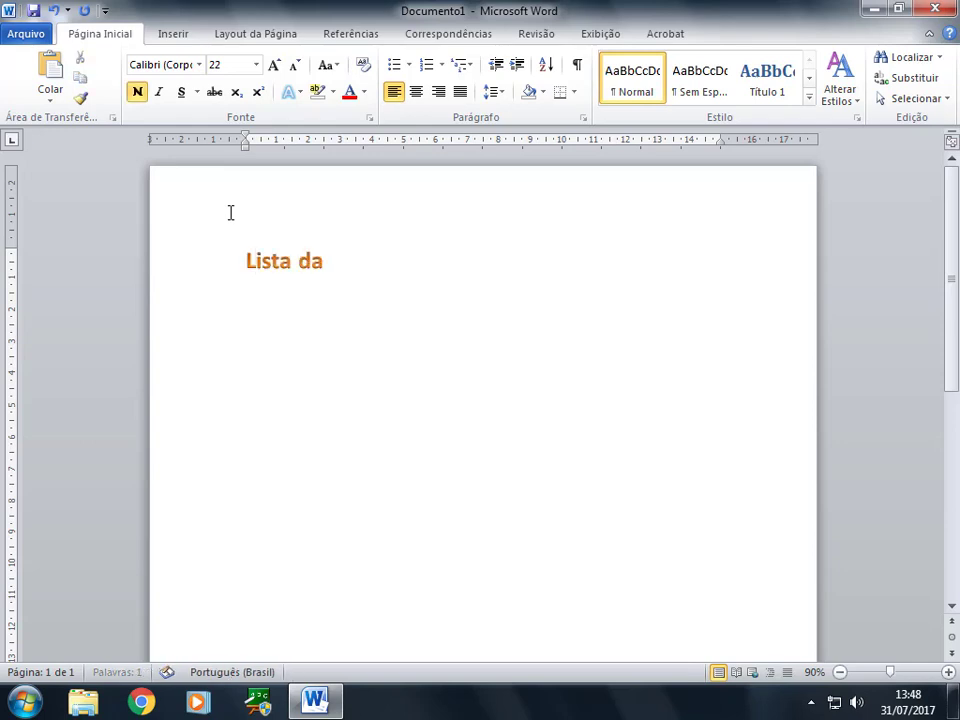
key("BackSpace")
key("BackSpace")
type("eC")
key("BackSpace")
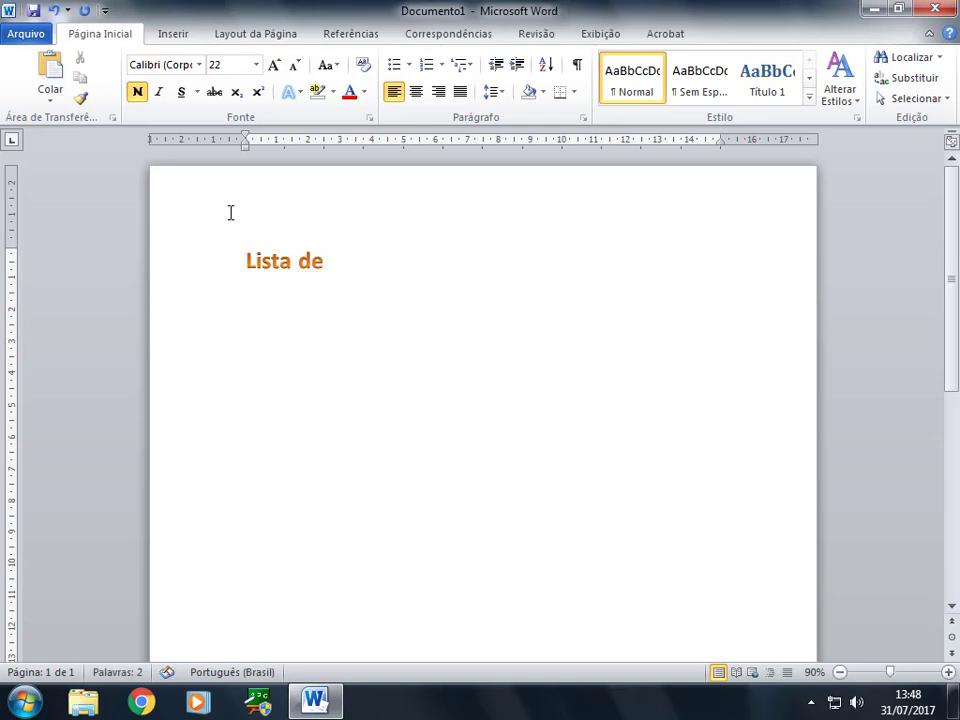